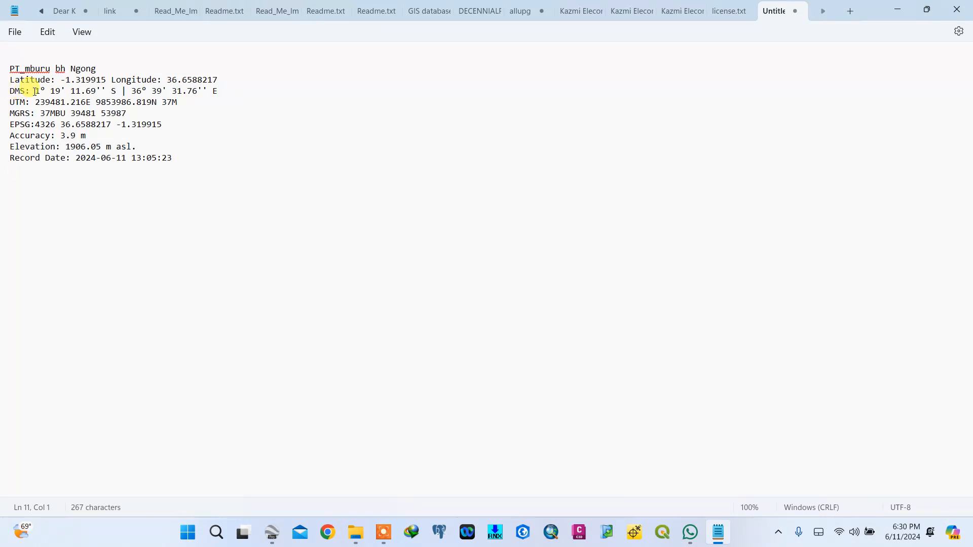
- Review the recorded GPS coordinates of the Ngong borehole point in the text note
{"action": "left_click_drag", "start_coordinate": [35, 91], "coordinate": [100, 95]}
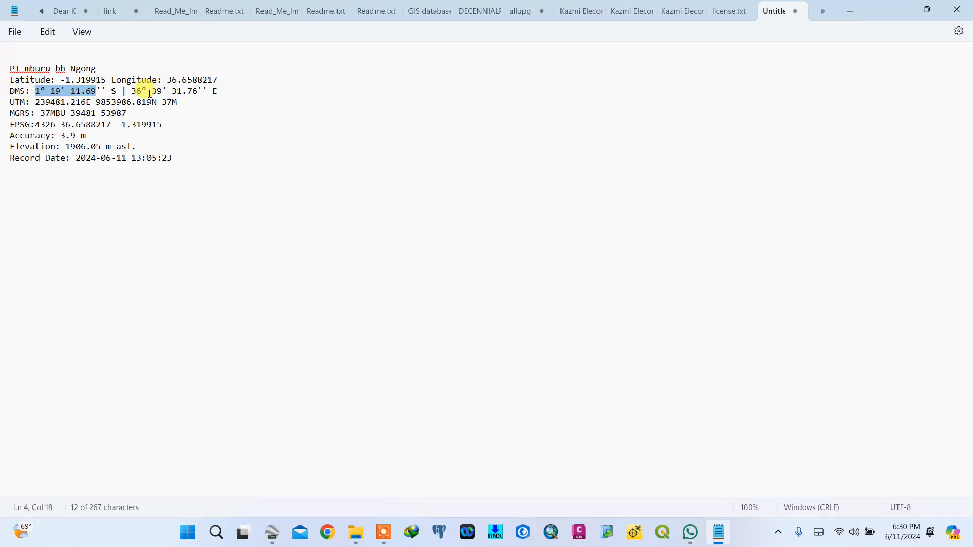
{"action": "left_click", "coordinate": [132, 89]}
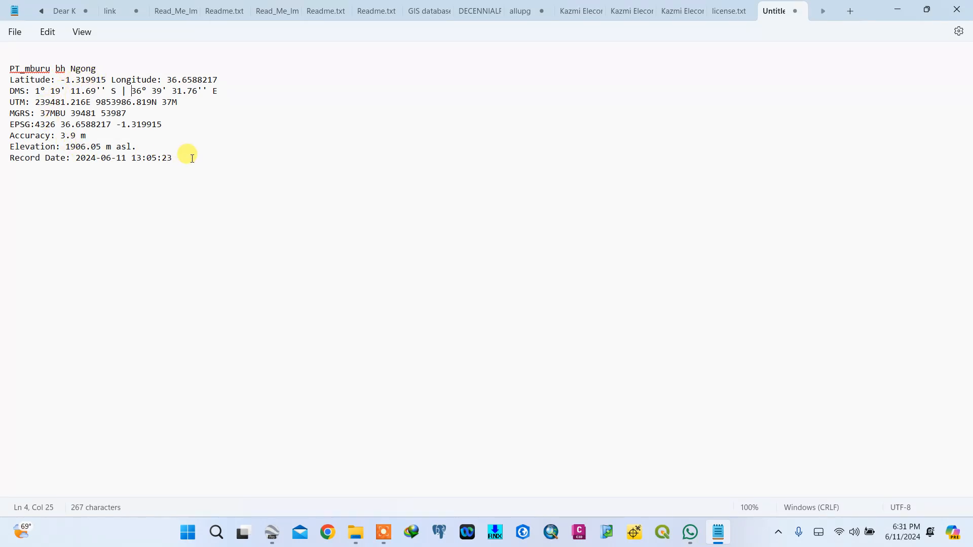
{"action": "left_click_drag", "start_coordinate": [190, 159], "coordinate": [8, 69]}
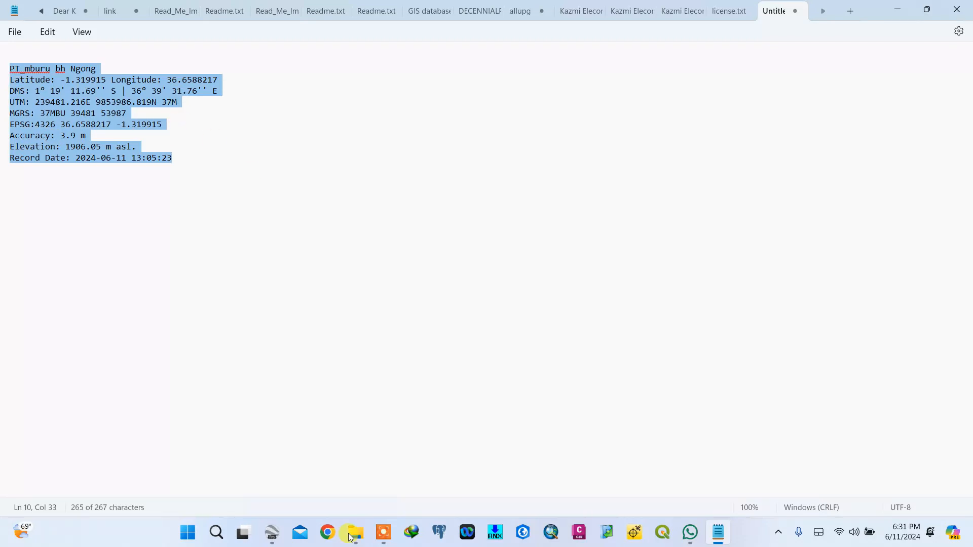
- Search the map for NGONG
{"action": "left_click", "coordinate": [272, 532]}
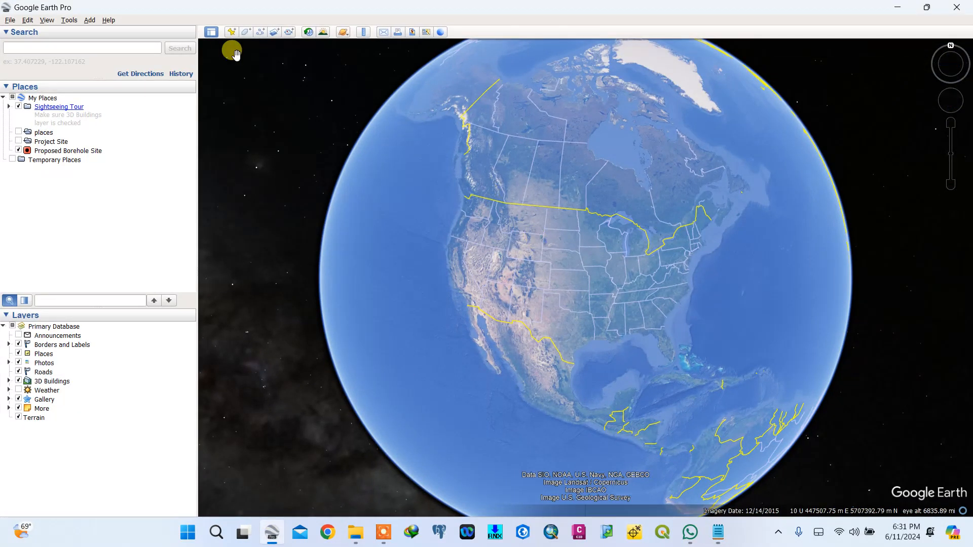
{"action": "left_click", "coordinate": [112, 48]}
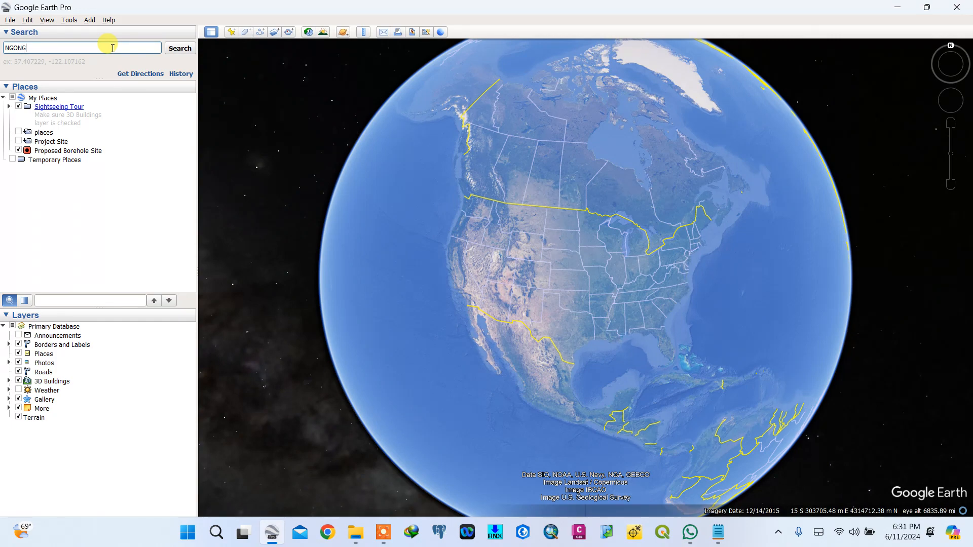
{"action": "type", "text": "NGONG"}
{"action": "key", "text": "Return"}
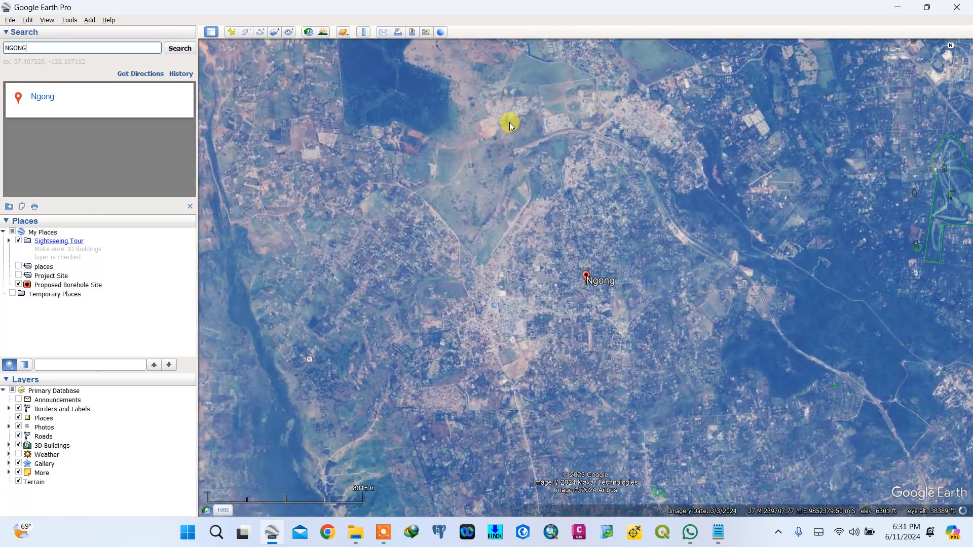
- Try adding a placemark near the proposed borehole site, comparing its UTM easting with the note, then cancel it
{"action": "left_click_drag", "start_coordinate": [494, 172], "coordinate": [475, 272]}
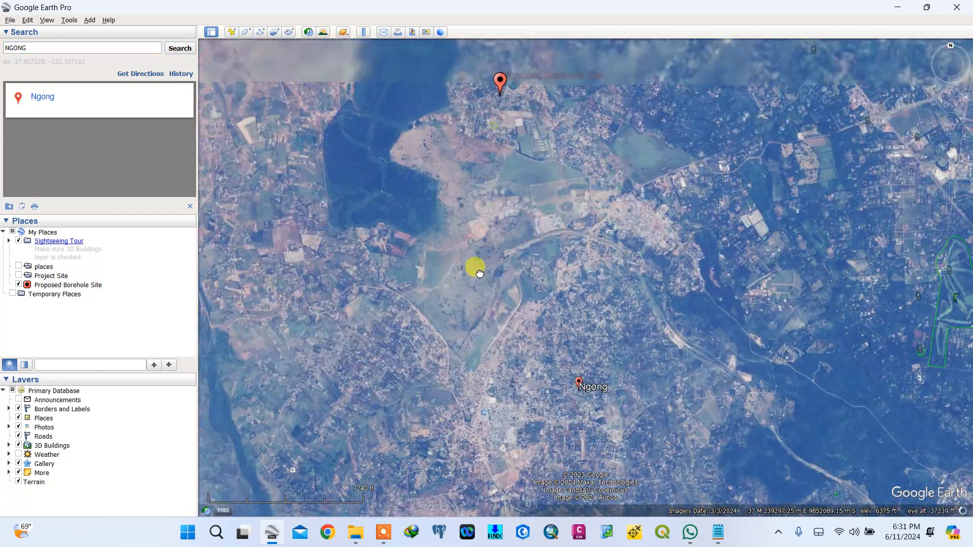
{"action": "scroll", "coordinate": [475, 190], "scroll_direction": "up", "scroll_amount": 5}
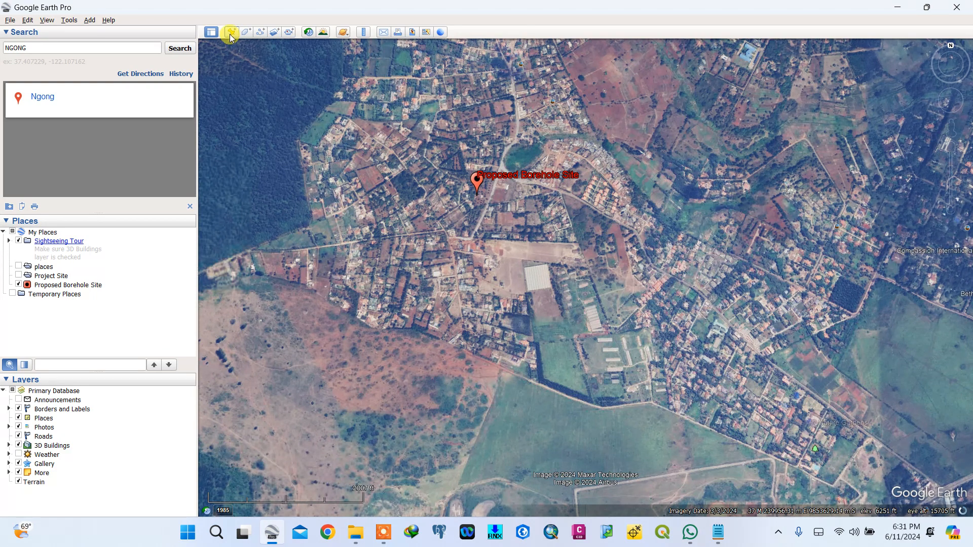
{"action": "left_click", "coordinate": [231, 33]}
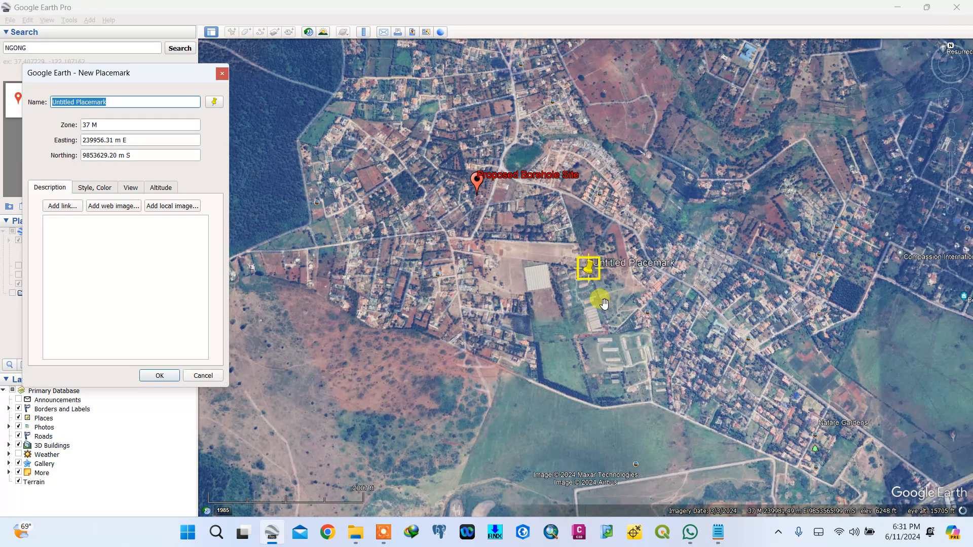
{"action": "left_click_drag", "start_coordinate": [589, 275], "coordinate": [462, 242]}
{"action": "left_click", "coordinate": [95, 140]}
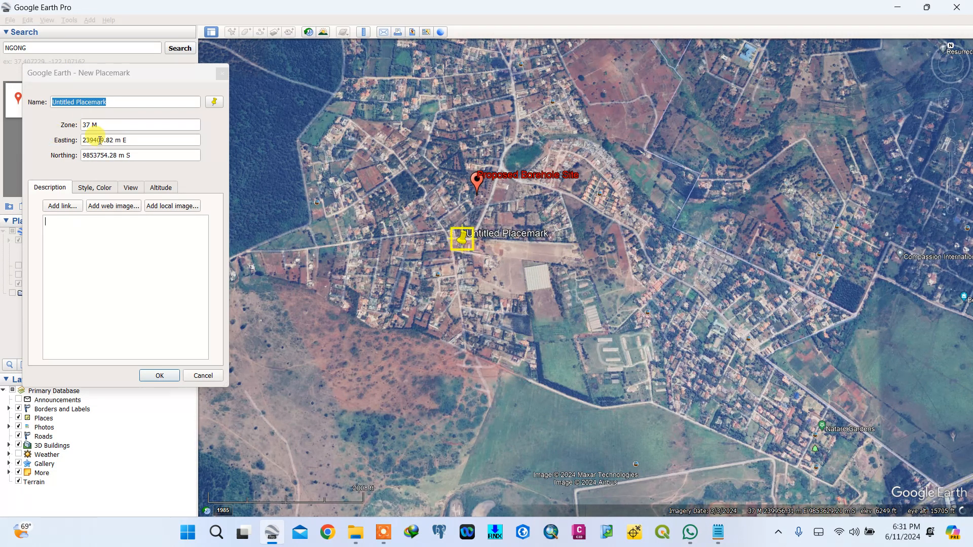
{"action": "double_click", "coordinate": [92, 140]}
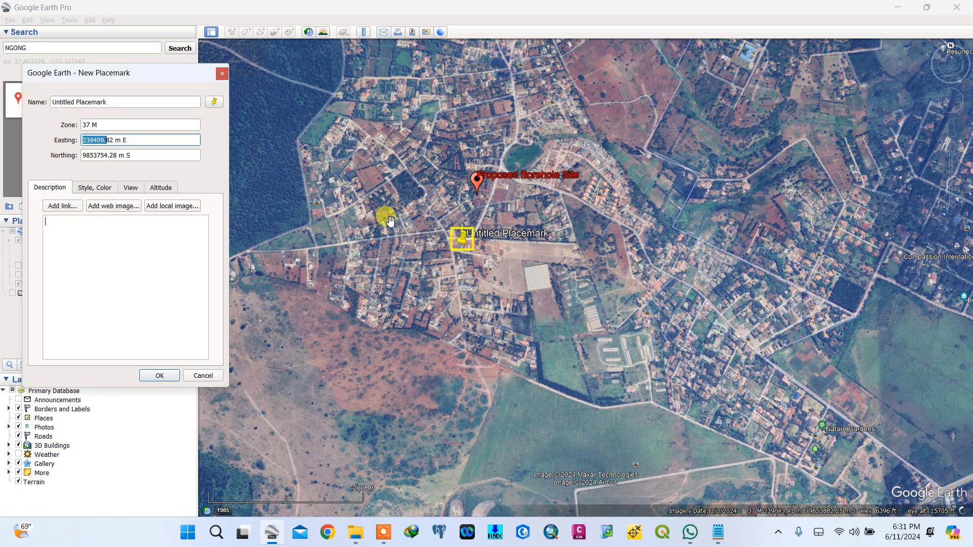
{"action": "left_click_drag", "start_coordinate": [468, 244], "coordinate": [527, 171]}
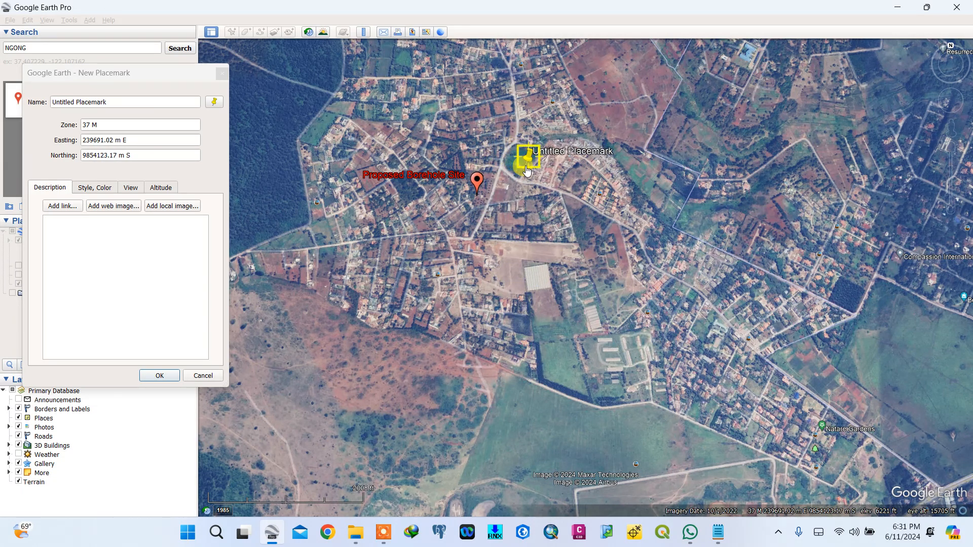
{"action": "left_click", "coordinate": [718, 532]}
{"action": "left_click", "coordinate": [164, 211]}
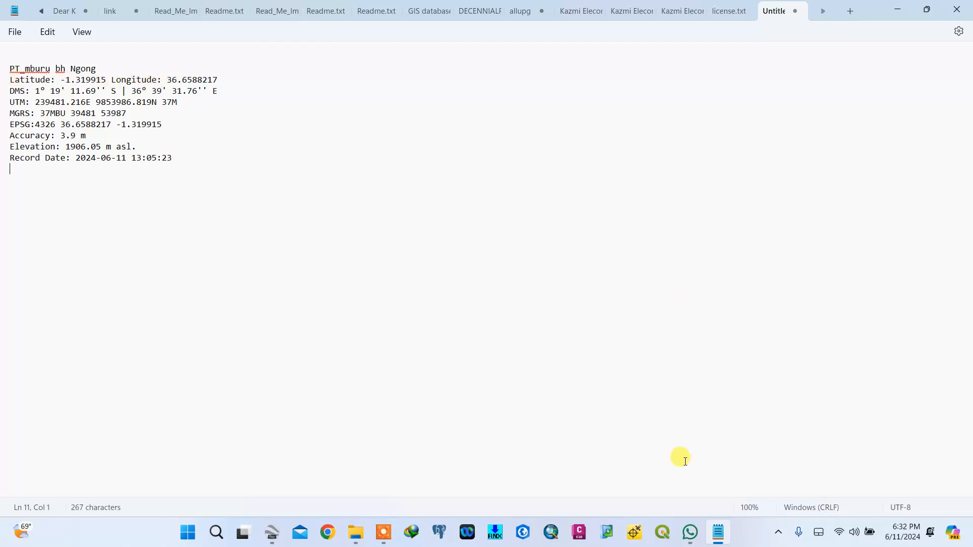
{"action": "left_click", "coordinate": [274, 533]}
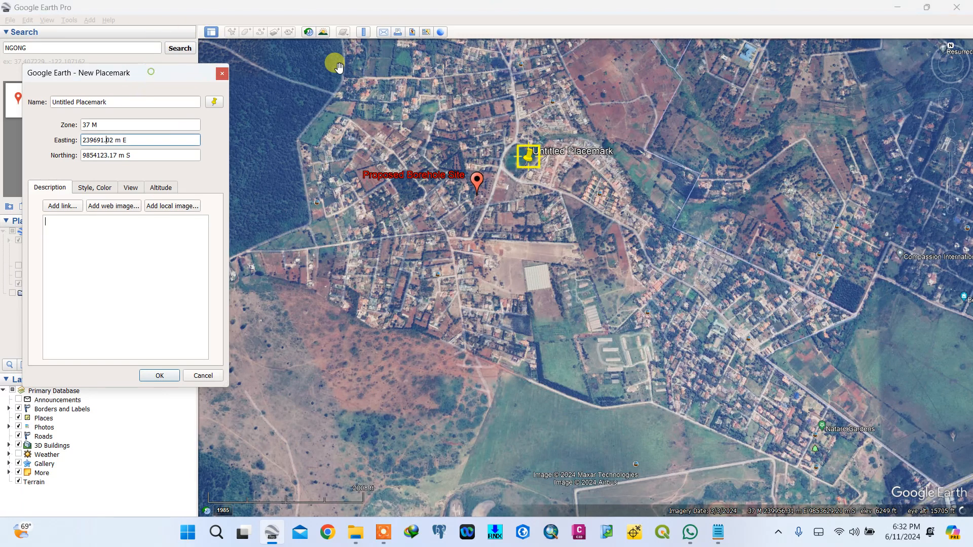
{"action": "left_click_drag", "start_coordinate": [156, 82], "coordinate": [320, 76]}
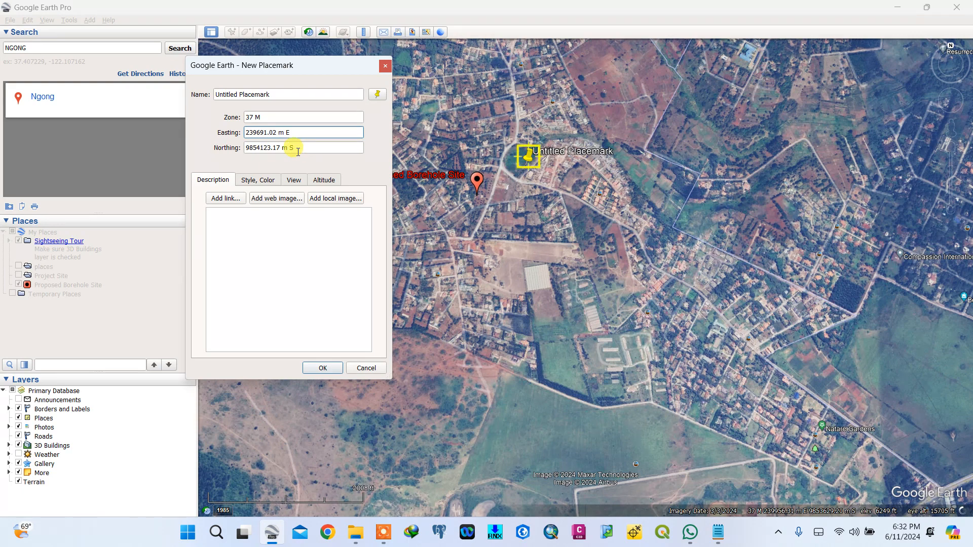
{"action": "left_click", "coordinate": [385, 66]}
{"action": "left_click", "coordinate": [70, 21]}
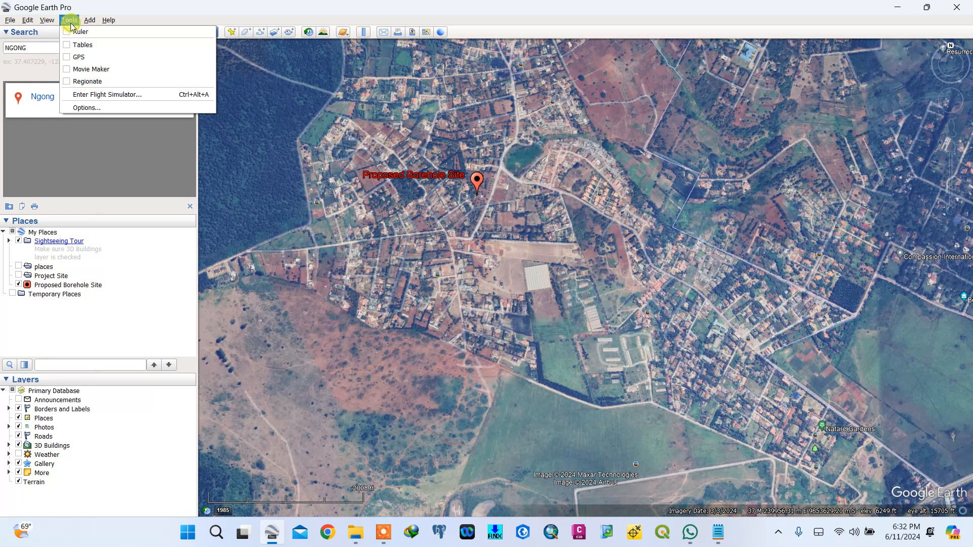
{"action": "left_click", "coordinate": [95, 108]}
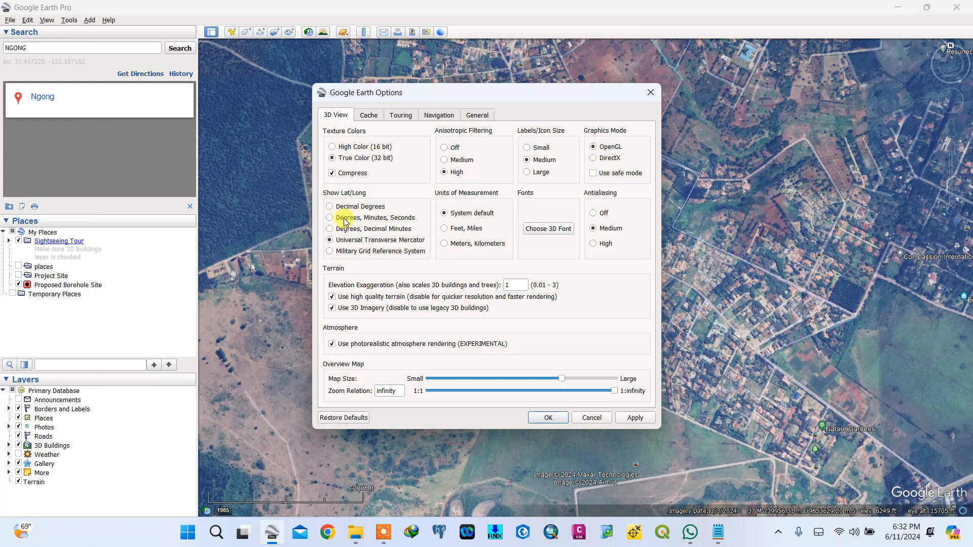
{"action": "left_click", "coordinate": [560, 420]}
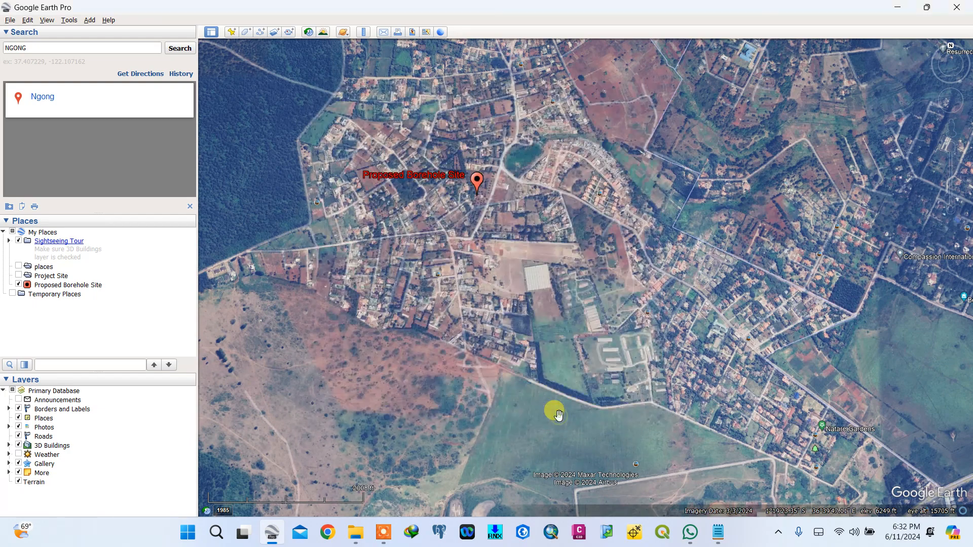
{"action": "left_click", "coordinate": [231, 34]}
{"action": "mouse_move", "coordinate": [583, 277]}
{"action": "left_mouse_down"}
{"action": "mouse_move", "coordinate": [550, 181]}
{"action": "mouse_move", "coordinate": [622, 330]}
{"action": "mouse_move", "coordinate": [501, 200]}
{"action": "mouse_move", "coordinate": [520, 163]}
{"action": "left_mouse_up"}
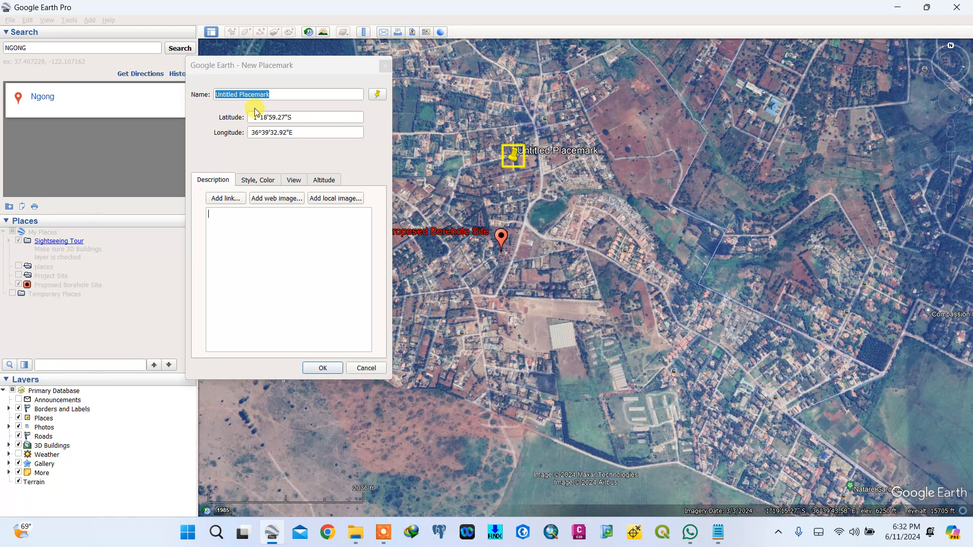
{"action": "left_click", "coordinate": [382, 66]}
- Choose Decimal Degrees as the lat/long display format in the options
{"action": "left_click", "coordinate": [68, 19]}
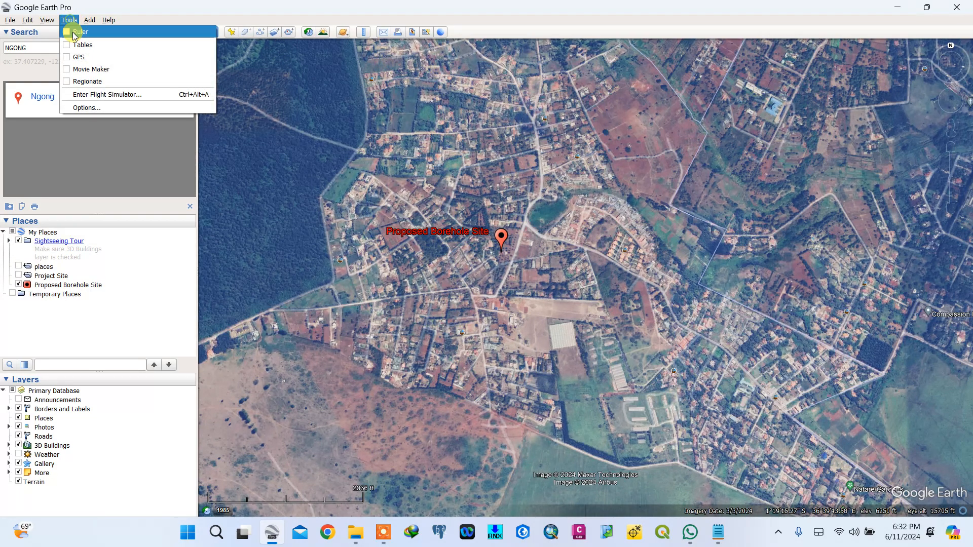
{"action": "left_click", "coordinate": [86, 108]}
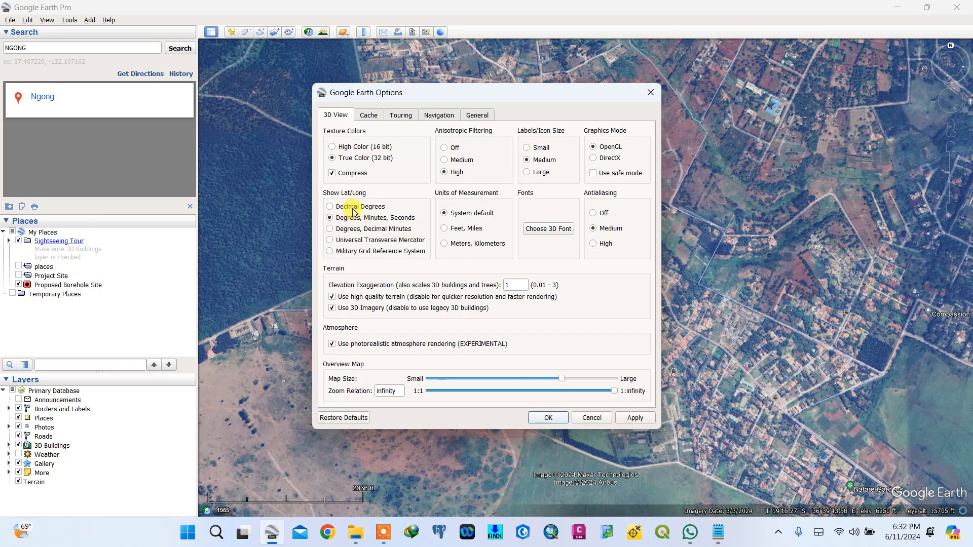
{"action": "left_click", "coordinate": [717, 532]}
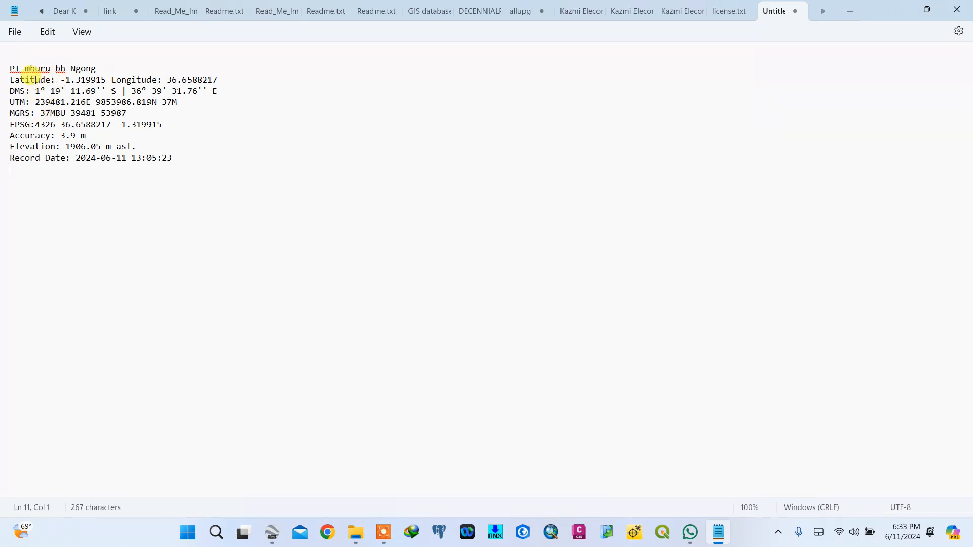
- Copy the latitude value -1.319915 from the note
{"action": "left_click_drag", "start_coordinate": [10, 80], "coordinate": [218, 81]}
{"action": "left_click", "coordinate": [111, 88]}
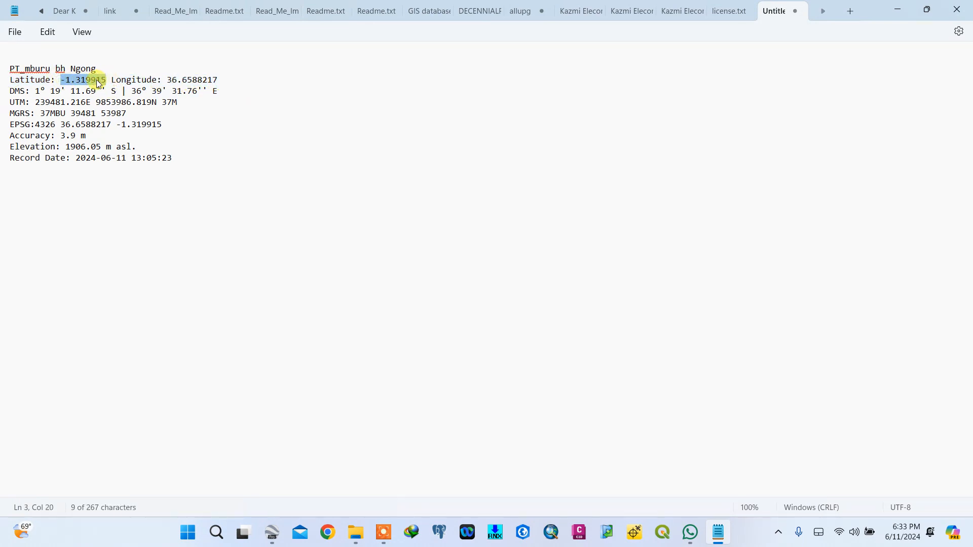
{"action": "right_click", "coordinate": [108, 81]}
{"action": "left_click", "coordinate": [133, 148]}
- Apply and confirm the Decimal Degrees options change
{"action": "left_click", "coordinate": [272, 533]}
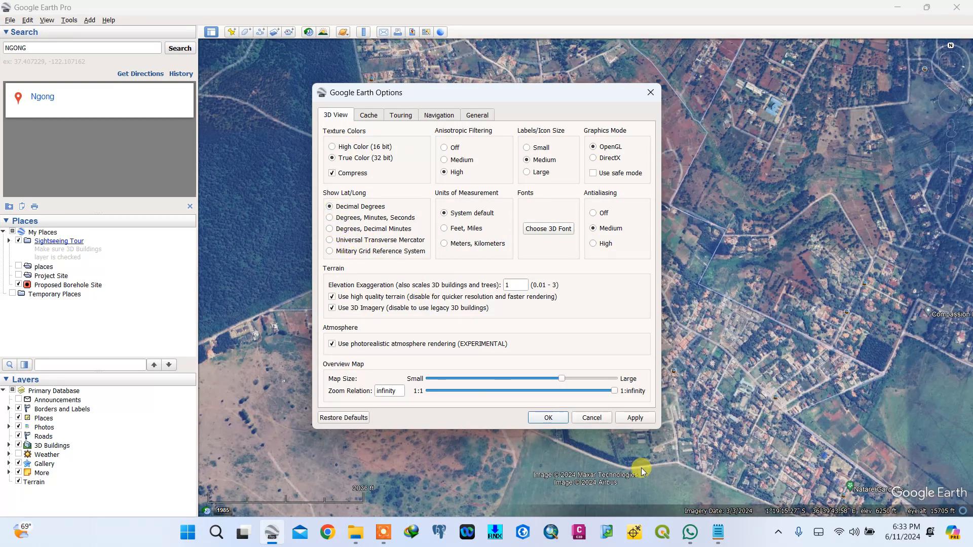
{"action": "left_click", "coordinate": [637, 422]}
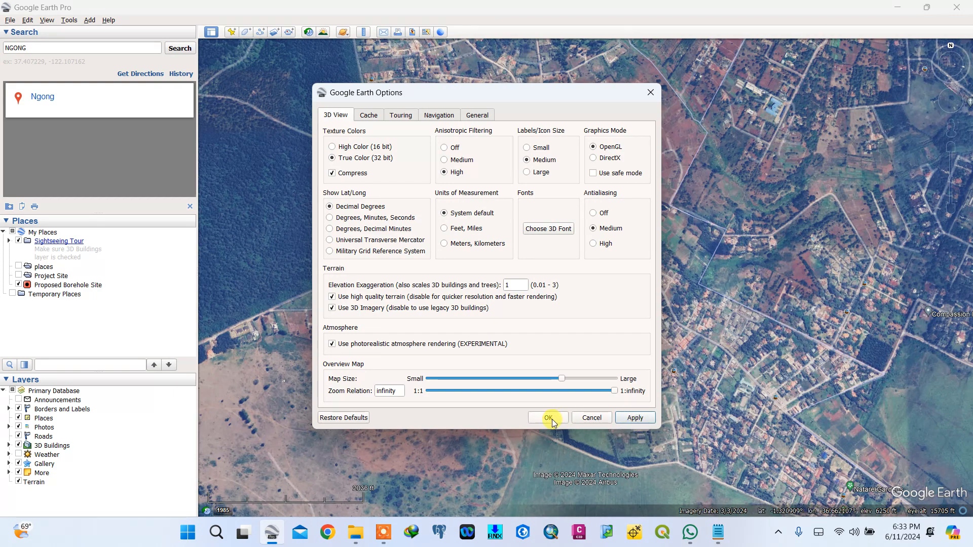
{"action": "left_click", "coordinate": [549, 419]}
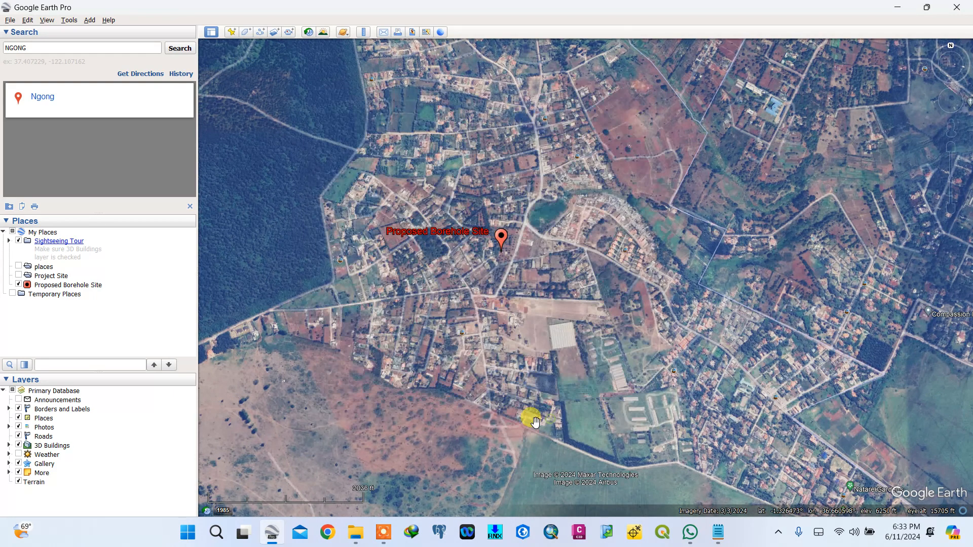
- Add a new placemark and paste -1.319915 as its latitude
{"action": "left_click", "coordinate": [231, 30]}
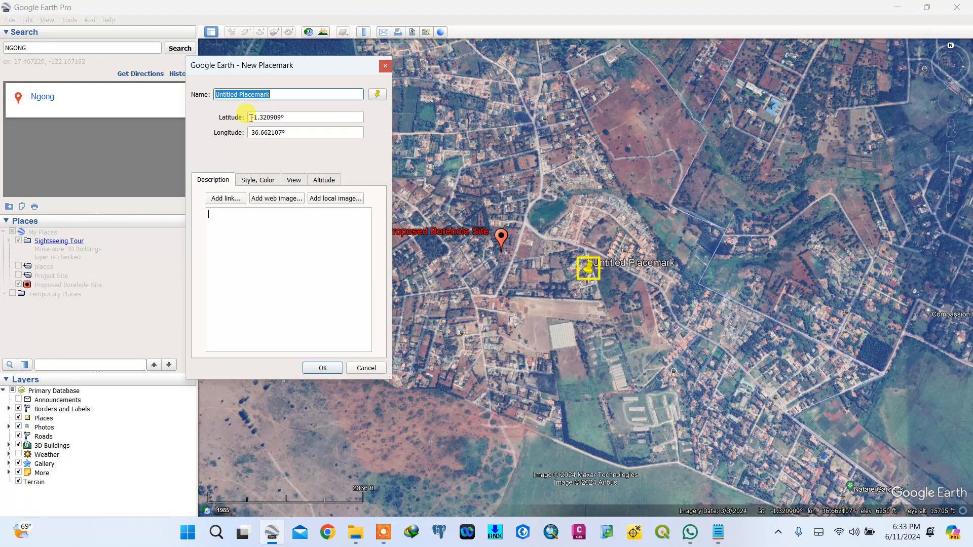
{"action": "left_click_drag", "start_coordinate": [251, 118], "coordinate": [284, 117]}
{"action": "right_click", "coordinate": [284, 117]}
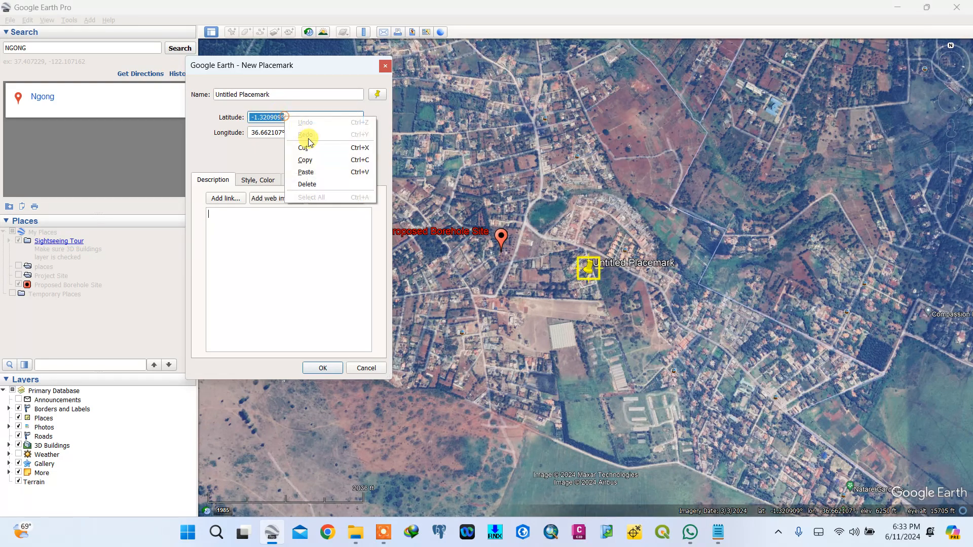
{"action": "left_click", "coordinate": [306, 171]}
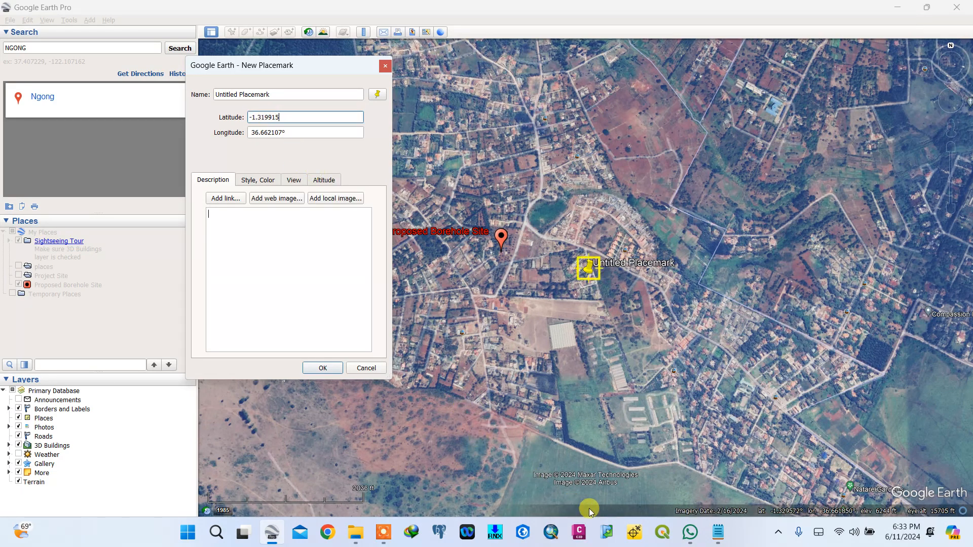
- Copy the longitude value 36.6588217 from the note
{"action": "left_click", "coordinate": [717, 532]}
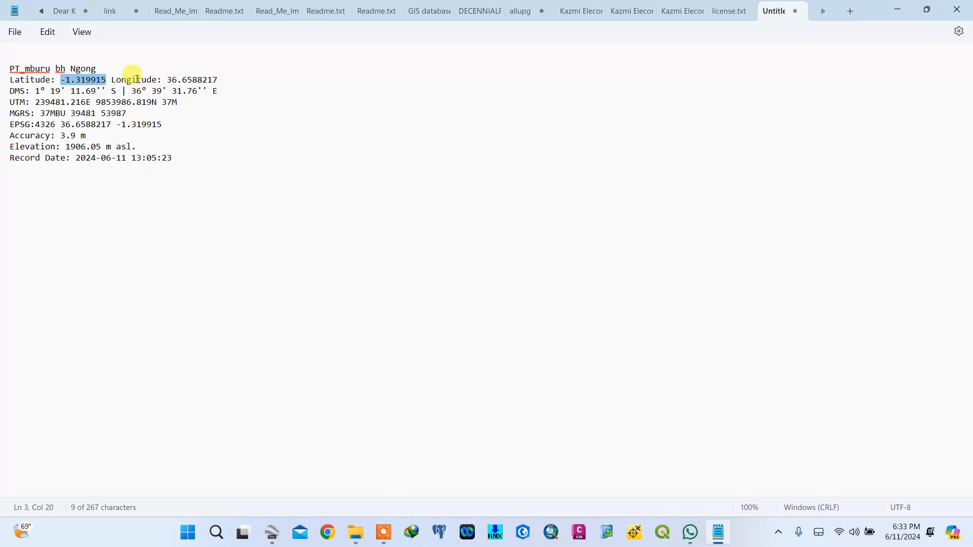
{"action": "left_click_drag", "start_coordinate": [167, 80], "coordinate": [214, 79]}
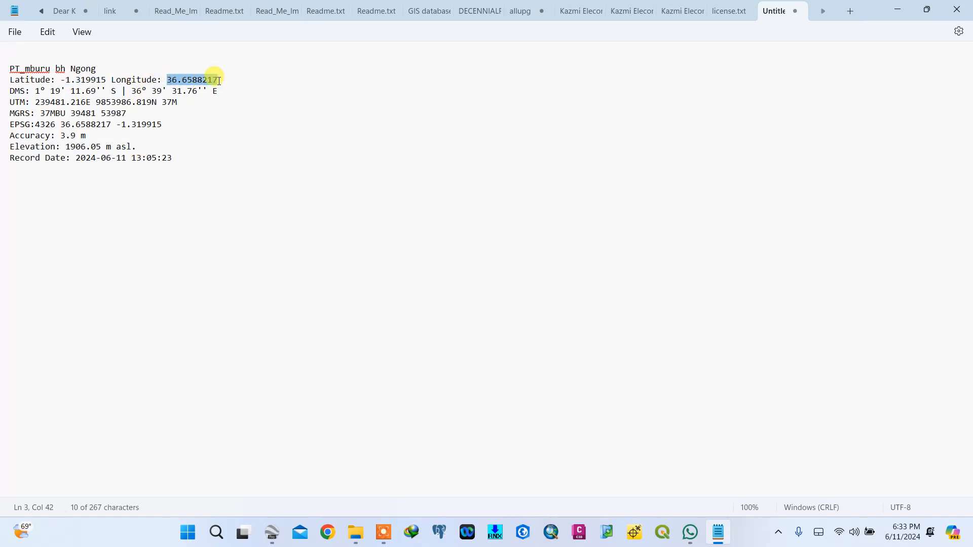
{"action": "right_click", "coordinate": [231, 81]}
{"action": "left_click", "coordinate": [274, 147]}
- Paste the copied longitude into the placemark's longitude field
{"action": "left_click", "coordinate": [272, 532]}
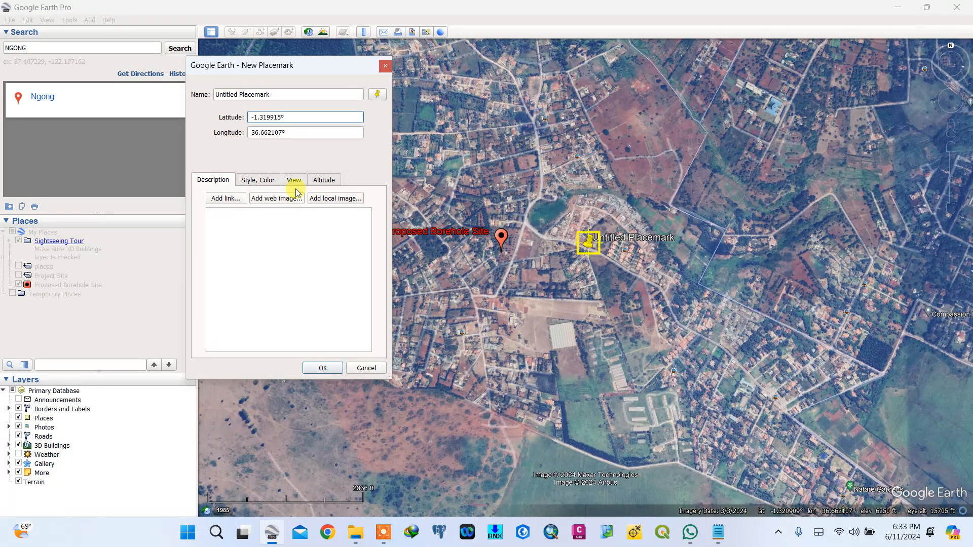
{"action": "left_click_drag", "start_coordinate": [297, 131], "coordinate": [249, 132]}
{"action": "right_click", "coordinate": [269, 133]}
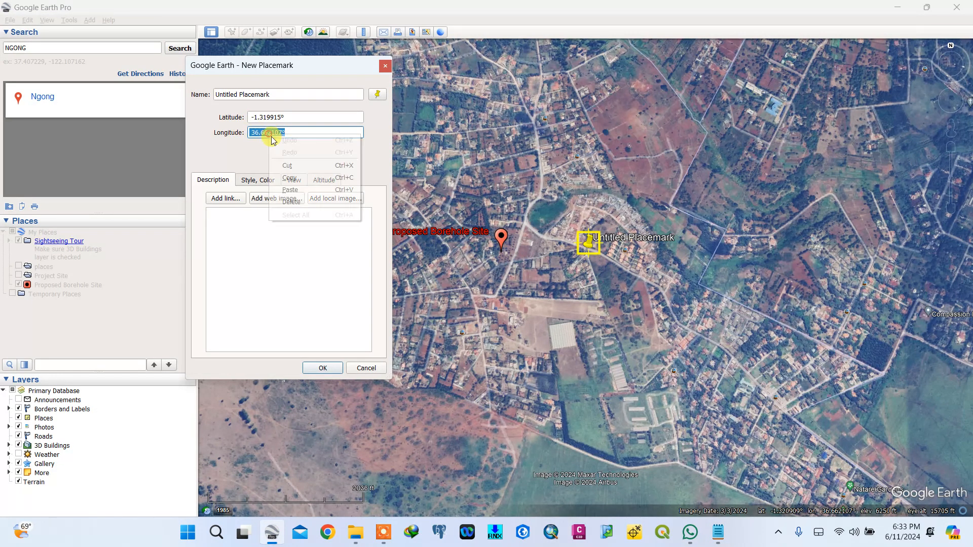
{"action": "left_click", "coordinate": [290, 190]}
- Name the new placemark BH site and set its label colour to blue
{"action": "left_click_drag", "start_coordinate": [286, 96], "coordinate": [207, 99]}
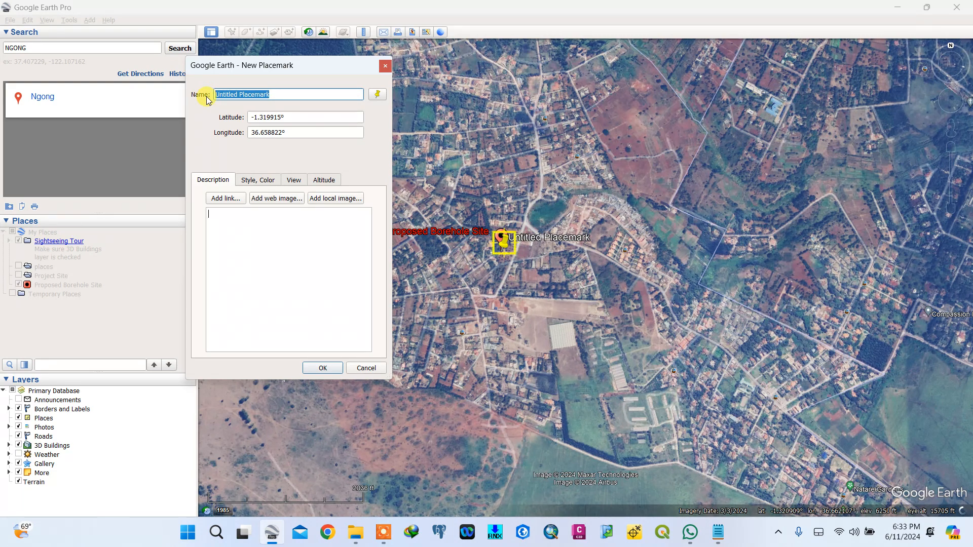
{"action": "key", "text": "BackSpace"}
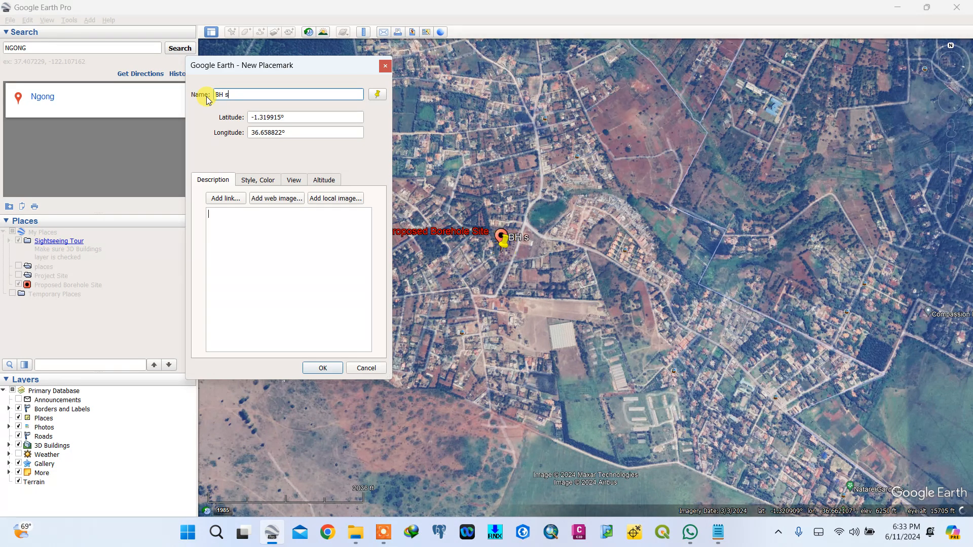
{"action": "left_click", "coordinate": [257, 180]}
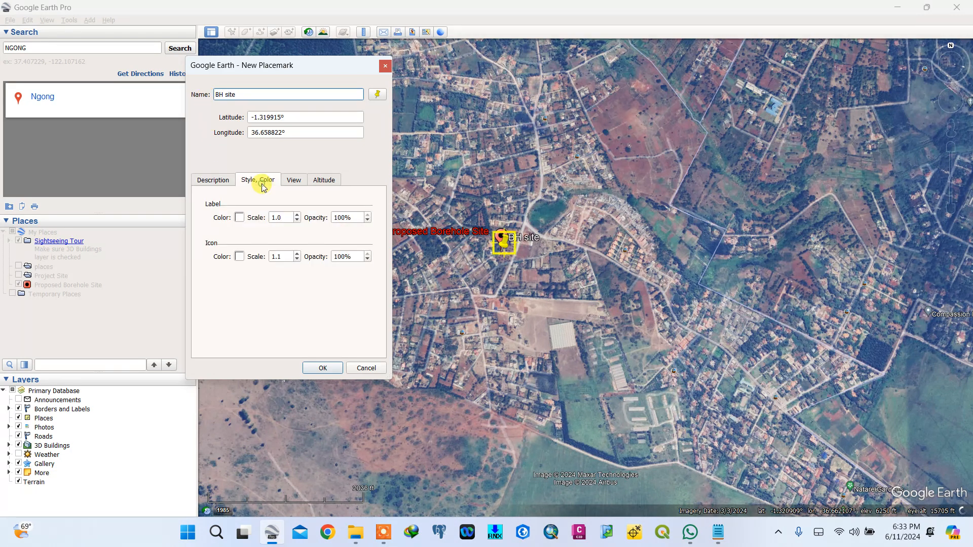
{"action": "left_click", "coordinate": [240, 218]}
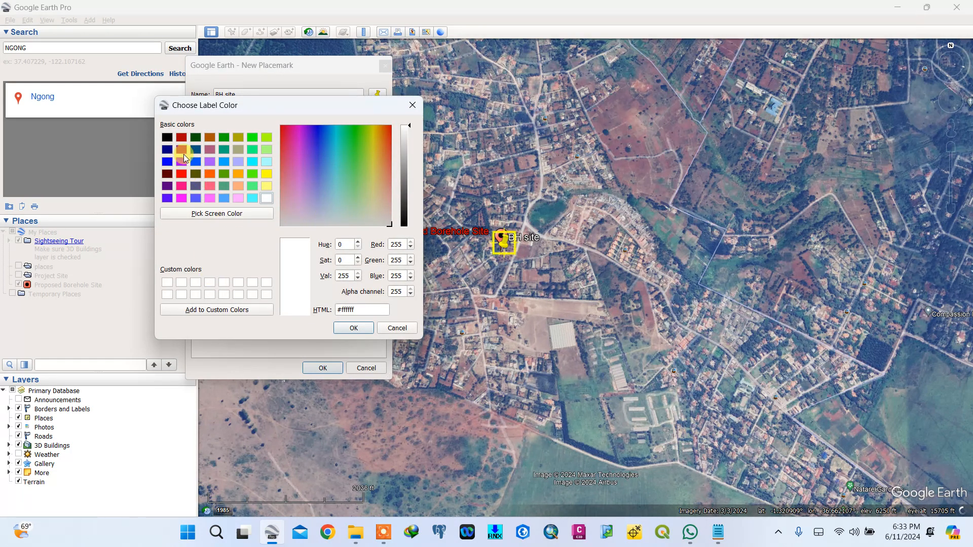
{"action": "left_click", "coordinate": [167, 161]}
{"action": "left_click", "coordinate": [354, 328]}
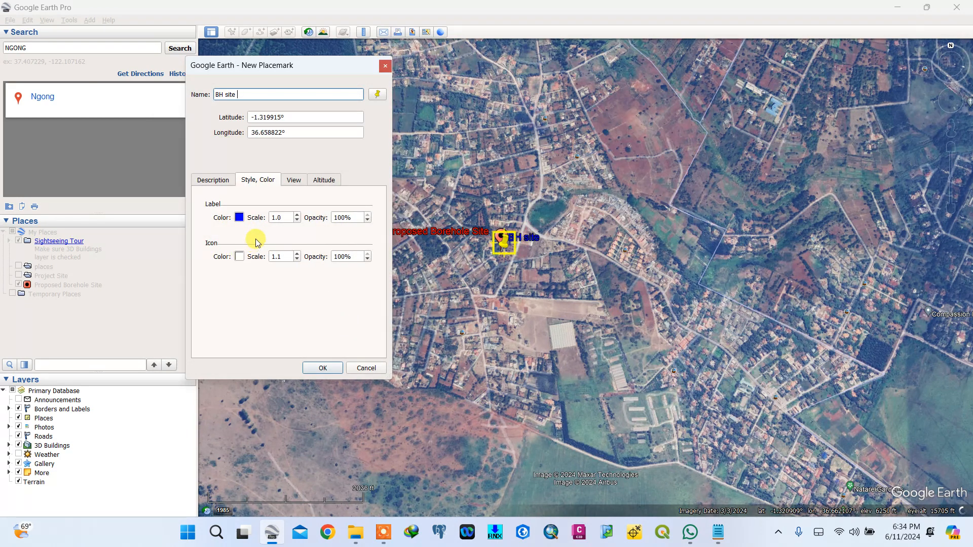
- Increase the placemark's icon scale to 1.8
{"action": "left_click", "coordinate": [298, 253]}
{"action": "left_click", "coordinate": [297, 254]}
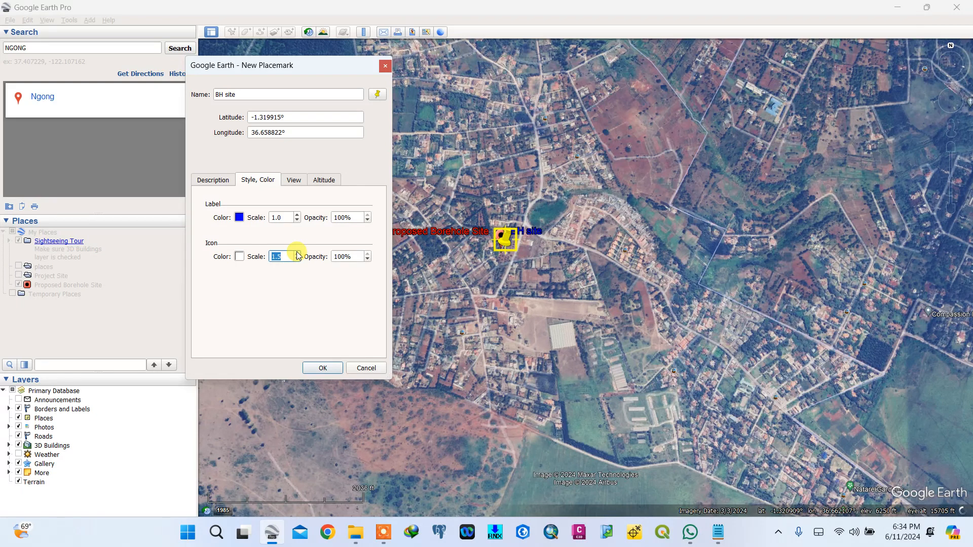
{"action": "left_click", "coordinate": [297, 254]}
{"action": "left_click", "coordinate": [298, 253]}
{"action": "left_click", "coordinate": [297, 253]}
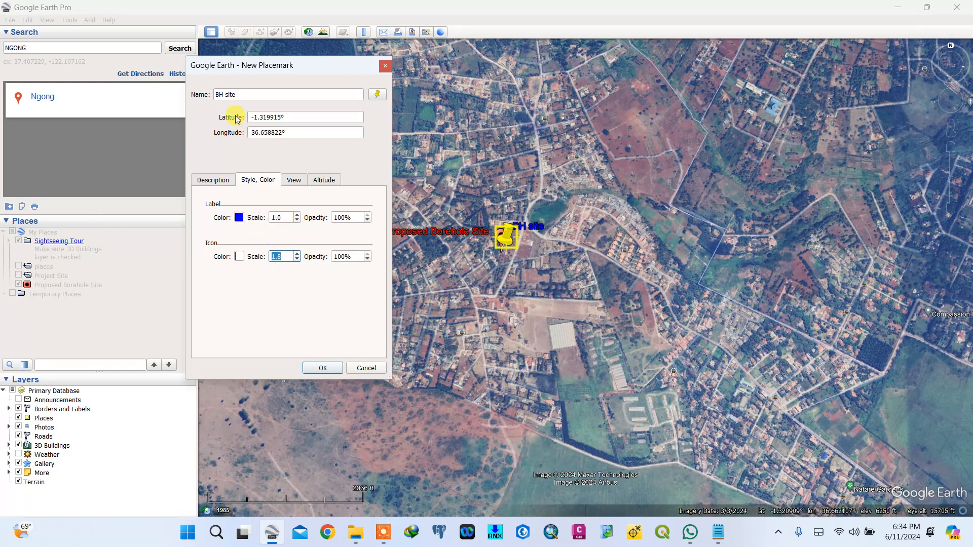
- Remove the stray space from the placemark name and save the BH site placemark
{"action": "left_click", "coordinate": [216, 94]}
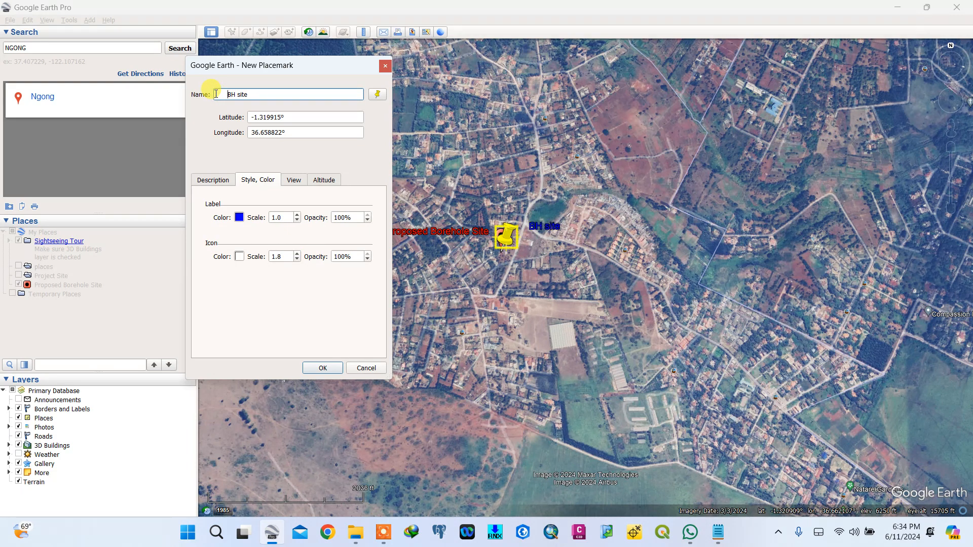
{"action": "key", "text": "BackSpace"}
{"action": "key", "text": "BackSpace"}
{"action": "key", "text": "BackSpace"}
{"action": "key", "text": "BackSpace"}
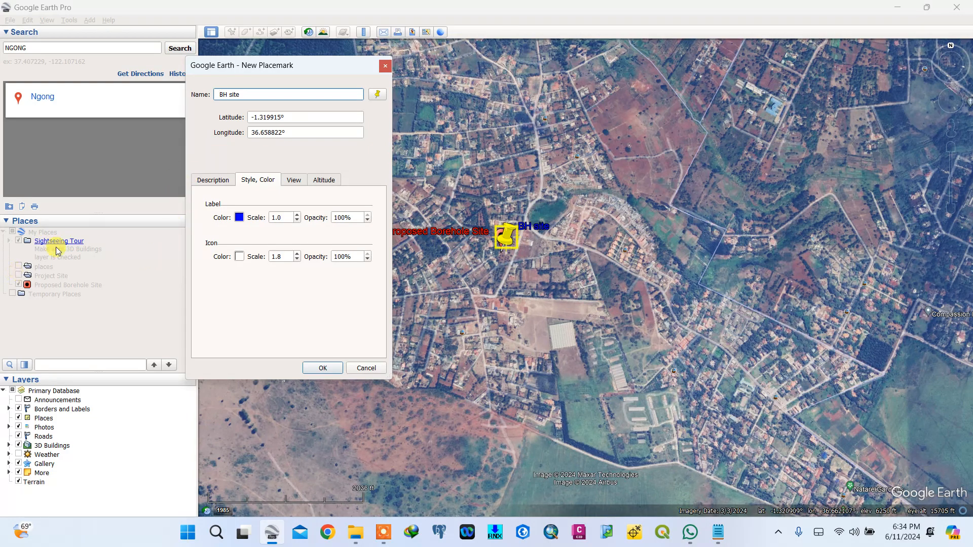
{"action": "left_click", "coordinate": [322, 368]}
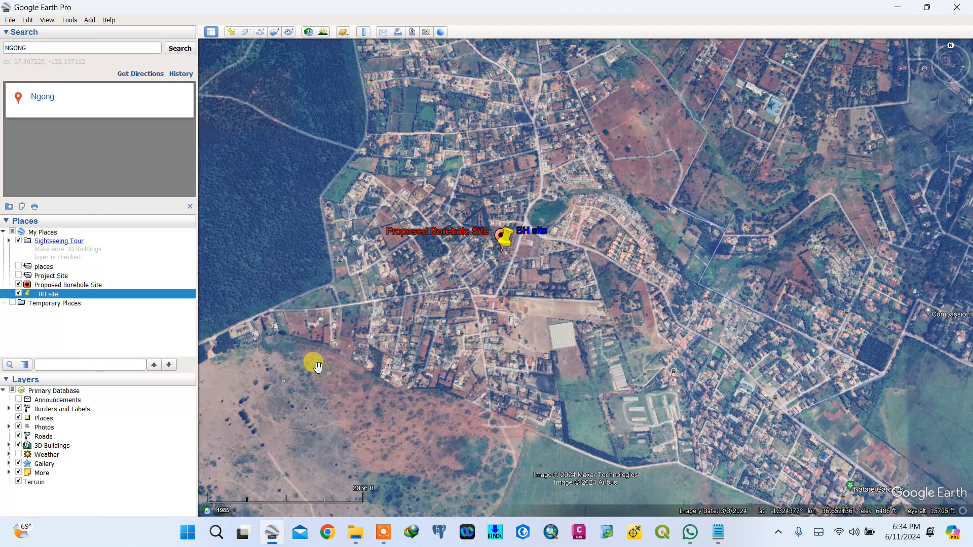
- Hide the Proposed Borehole Site placemark in the Places list
{"action": "scroll", "coordinate": [509, 268], "scroll_direction": "up", "scroll_amount": 3}
{"action": "scroll", "coordinate": [509, 272], "scroll_direction": "up", "scroll_amount": 3}
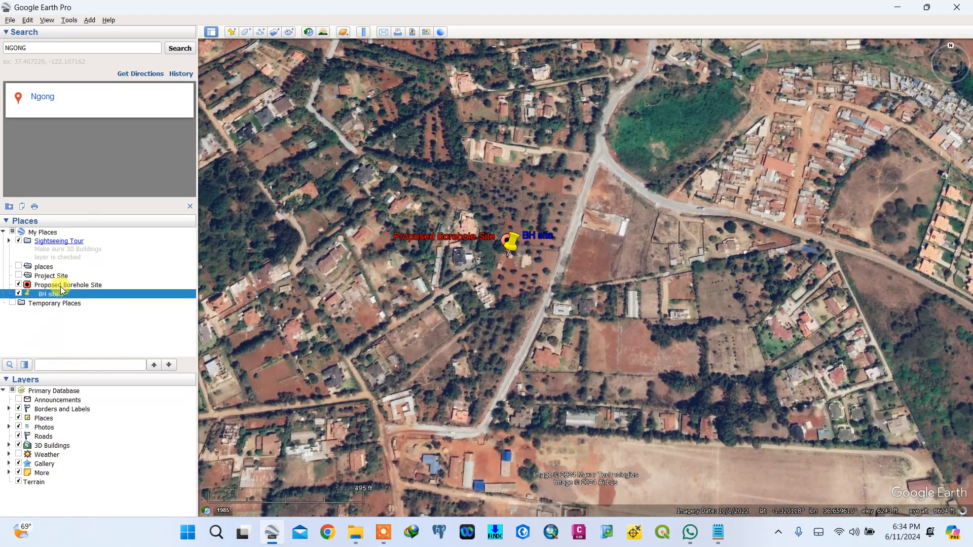
{"action": "right_click", "coordinate": [61, 286]}
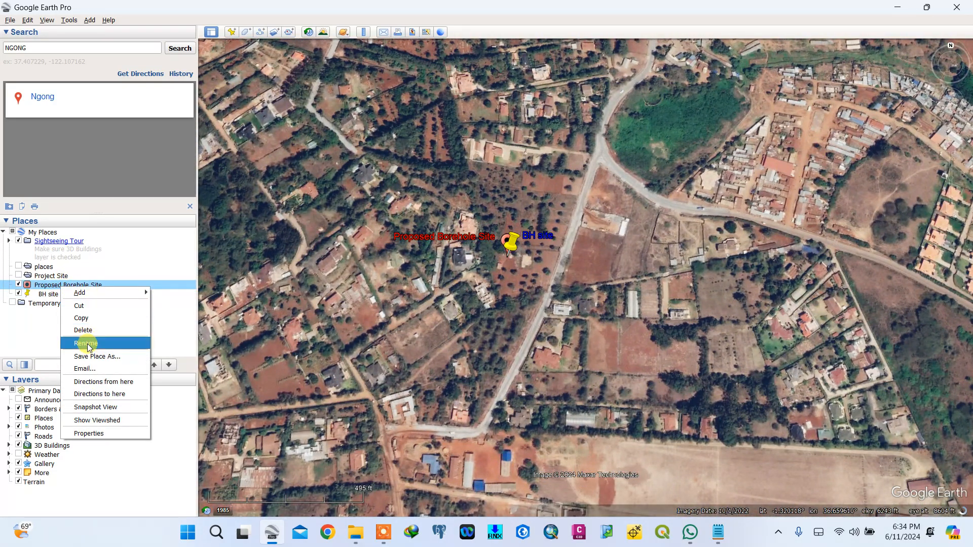
{"action": "left_click", "coordinate": [19, 284]}
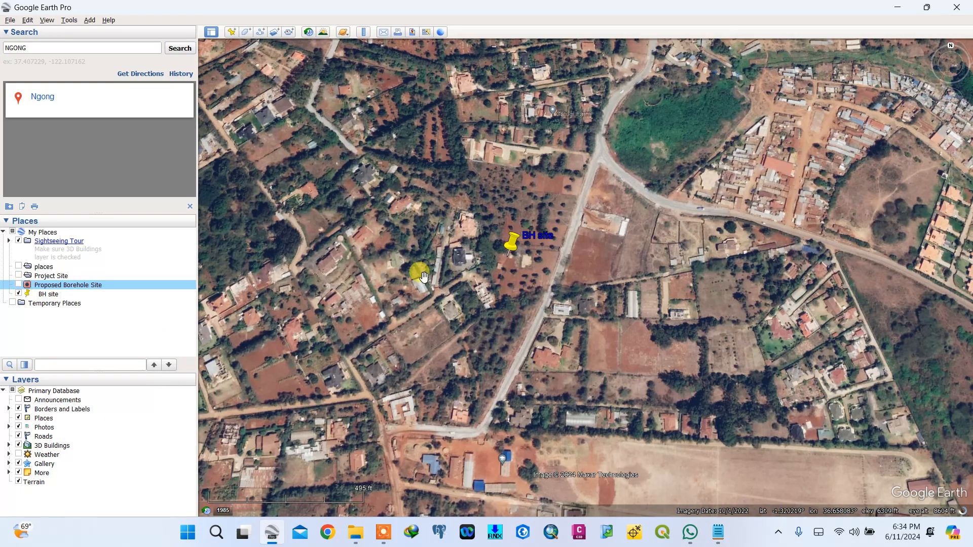
- Change the BH site placemark's icon to the target symbol and save it
{"action": "scroll", "coordinate": [424, 276], "scroll_direction": "up", "scroll_amount": 2}
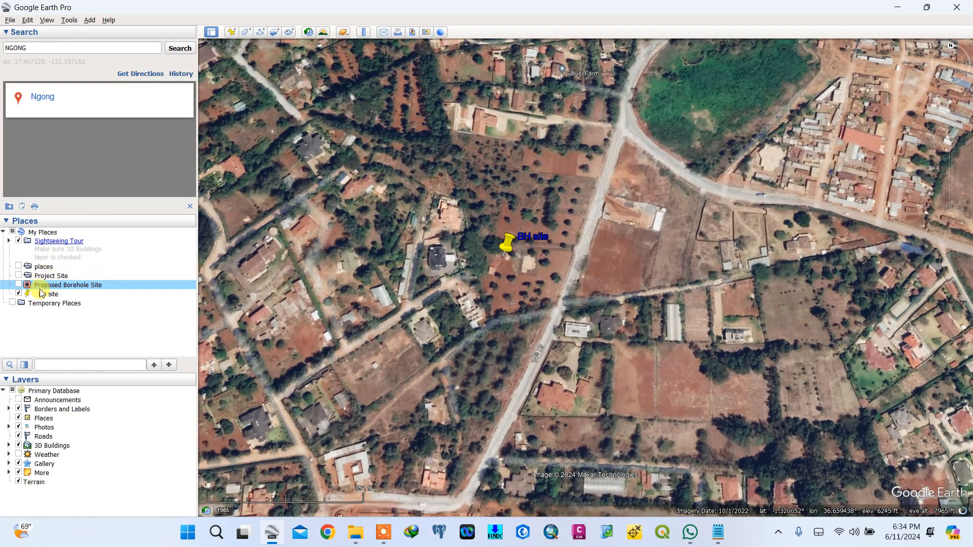
{"action": "right_click", "coordinate": [46, 296]}
{"action": "left_click", "coordinate": [72, 443]}
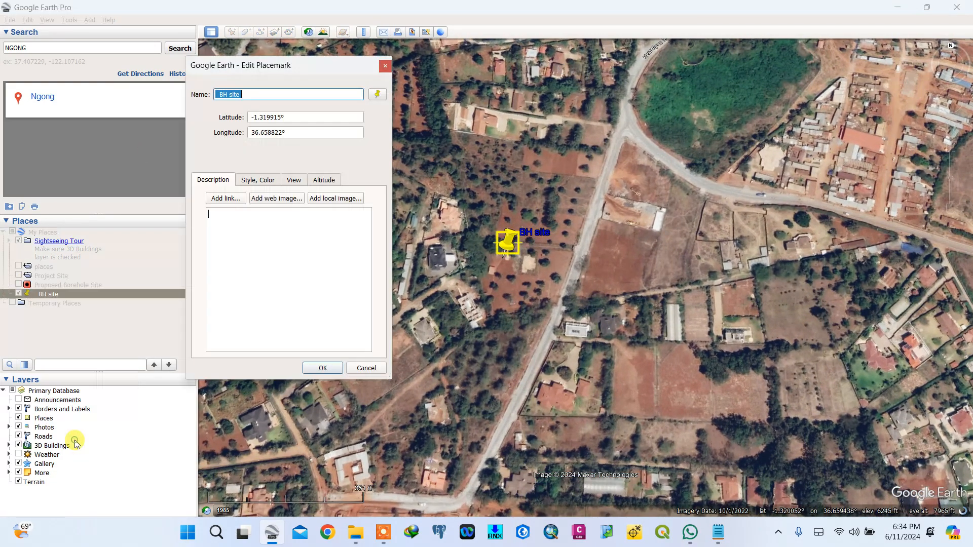
{"action": "left_click", "coordinate": [260, 183]}
{"action": "left_click", "coordinate": [370, 96]}
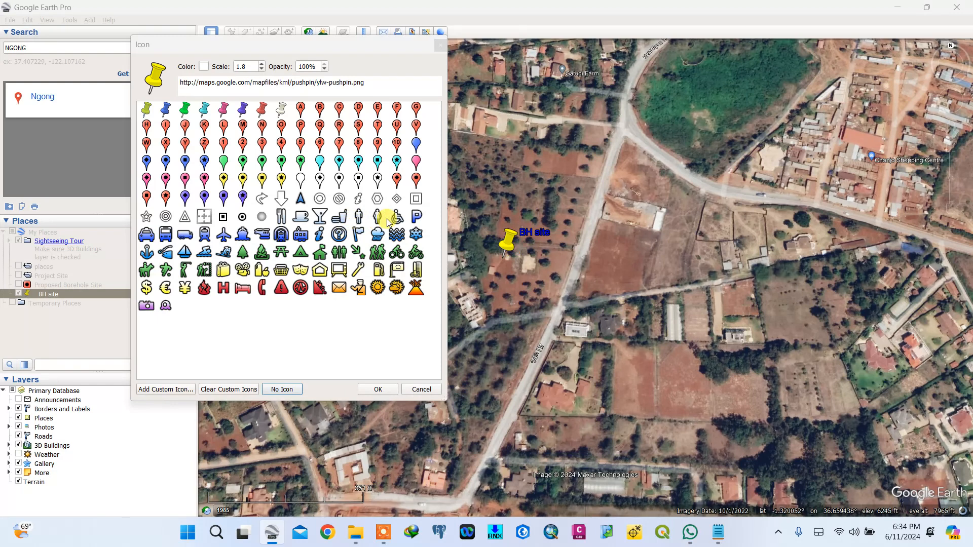
{"action": "left_click", "coordinate": [165, 216]}
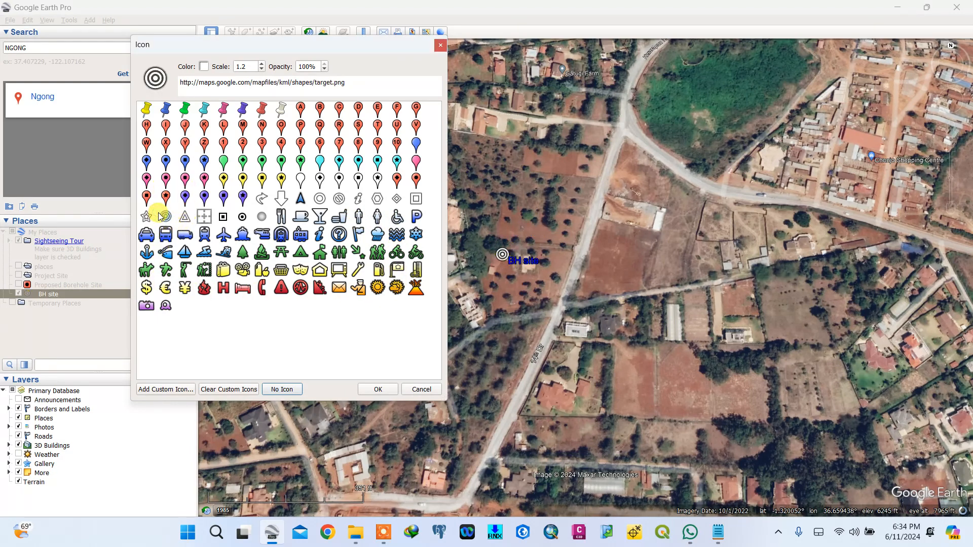
{"action": "left_click", "coordinate": [378, 389]}
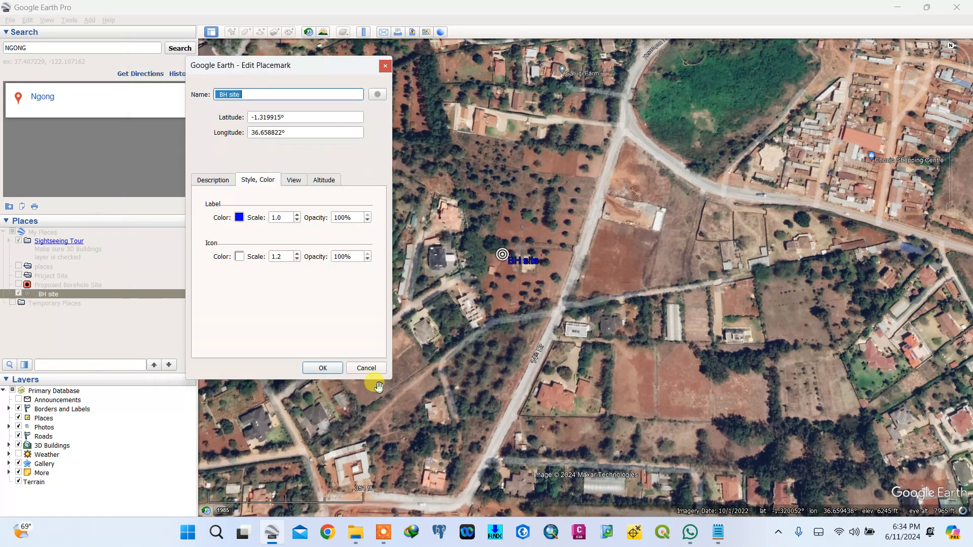
{"action": "left_click", "coordinate": [332, 370]}
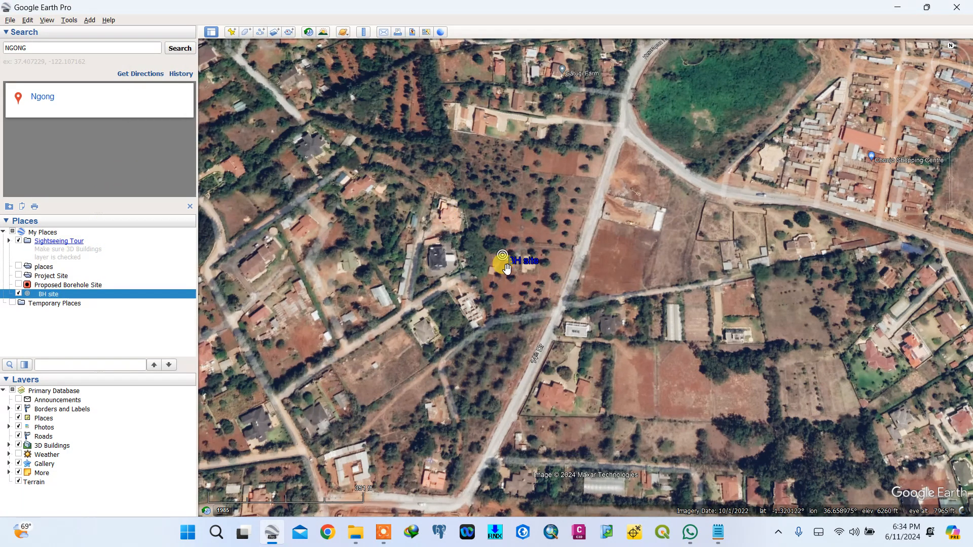
{"action": "left_click_drag", "start_coordinate": [475, 237], "coordinate": [485, 233]}
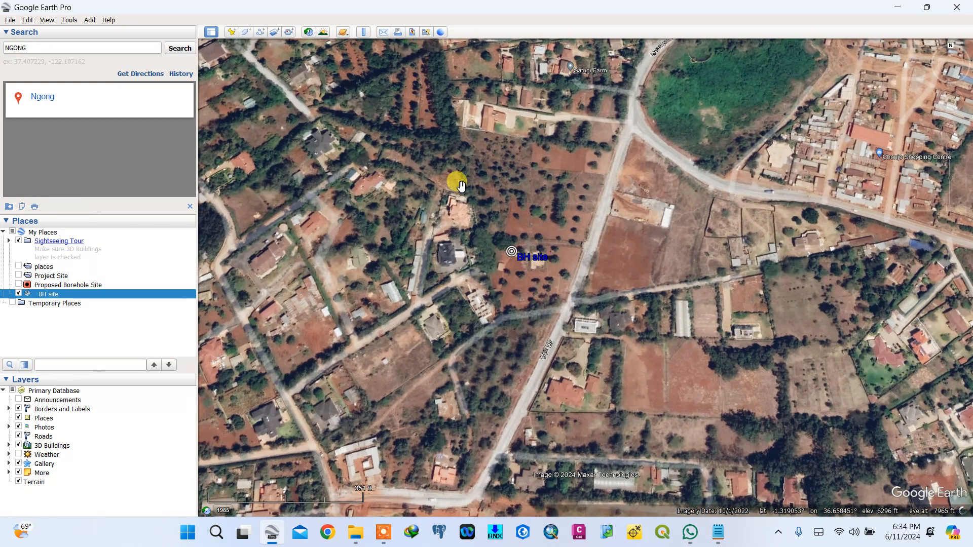
{"action": "left_click", "coordinate": [426, 33]}
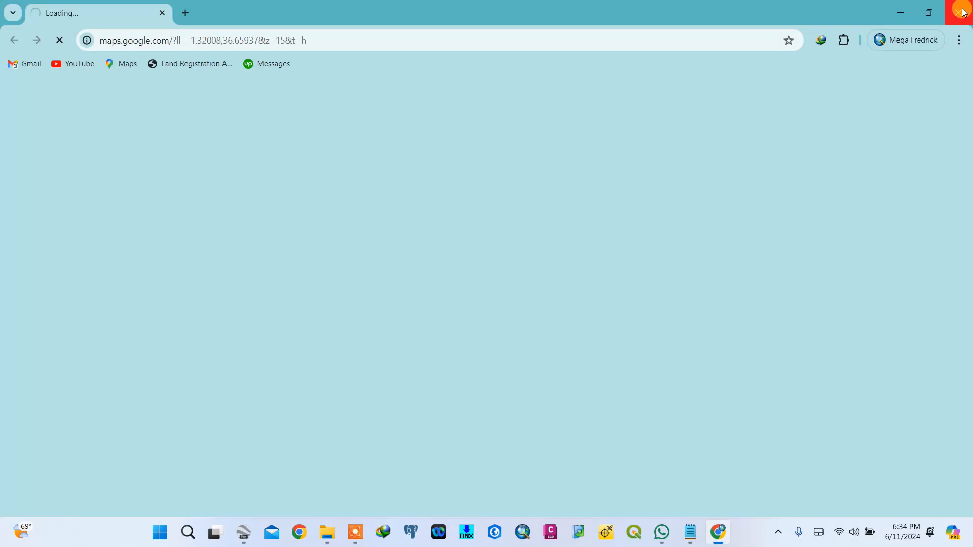
{"action": "left_click", "coordinate": [963, 12]}
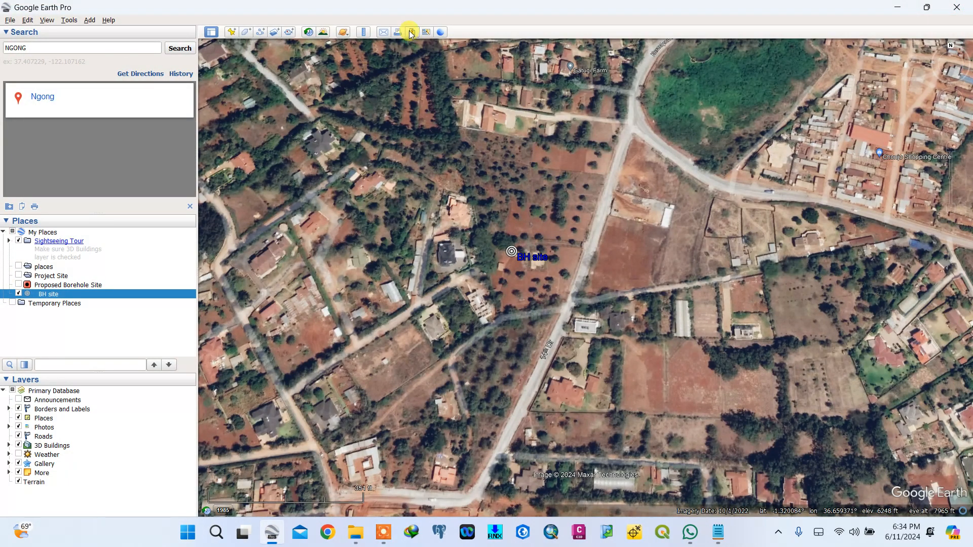
- Start saving a map image and set its title to BH SITE
{"action": "left_click", "coordinate": [412, 33]}
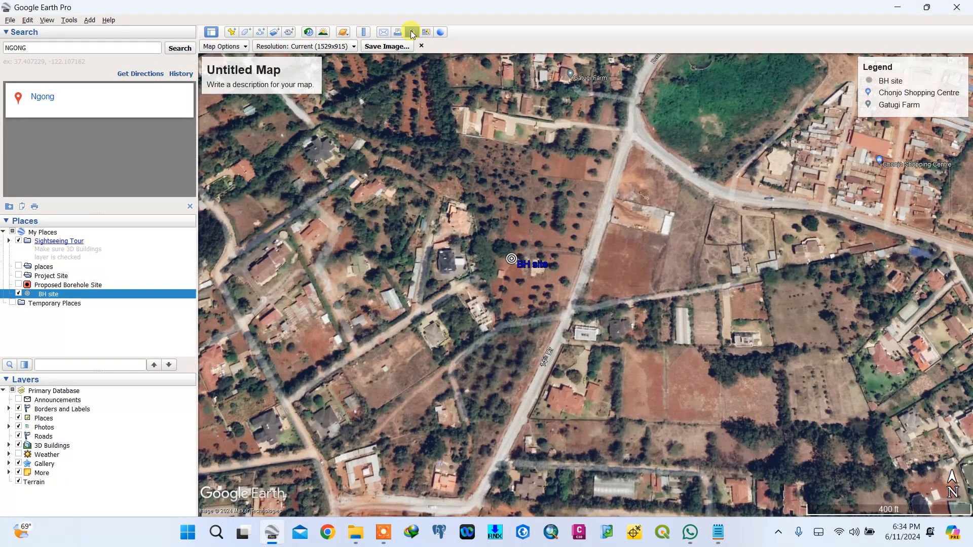
{"action": "left_click", "coordinate": [223, 72]}
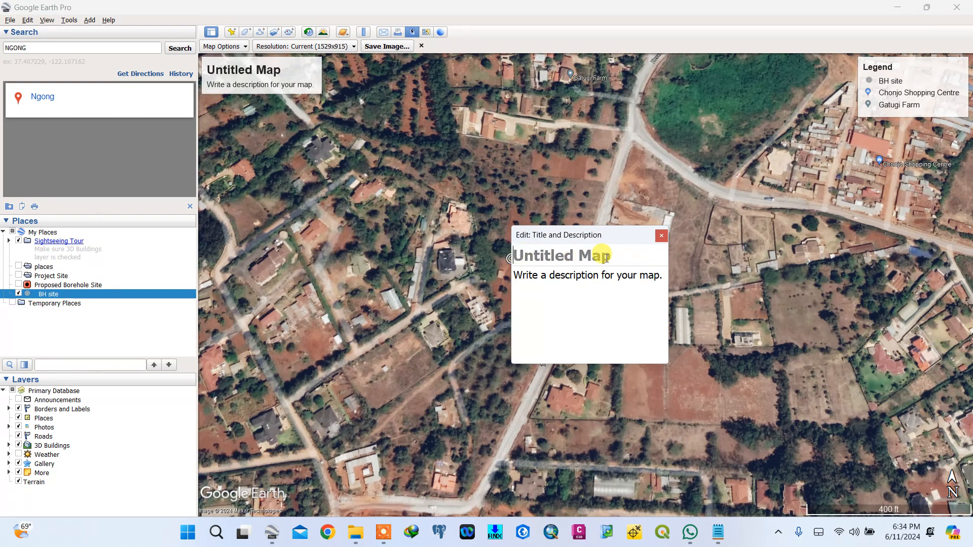
{"action": "type", "text": "BH SITE"}
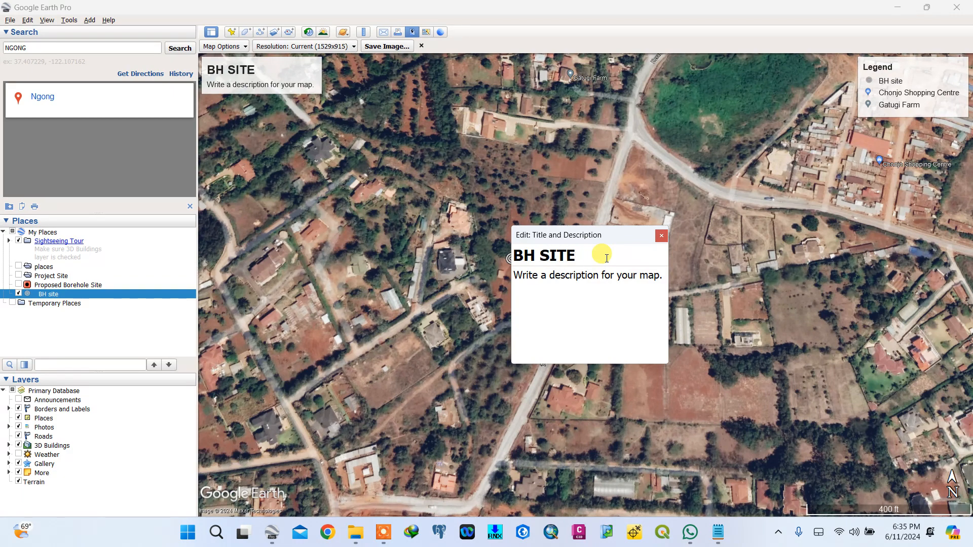
- Write the map description as three lines: N:, E: and Elevation :
{"action": "left_click", "coordinate": [597, 274]}
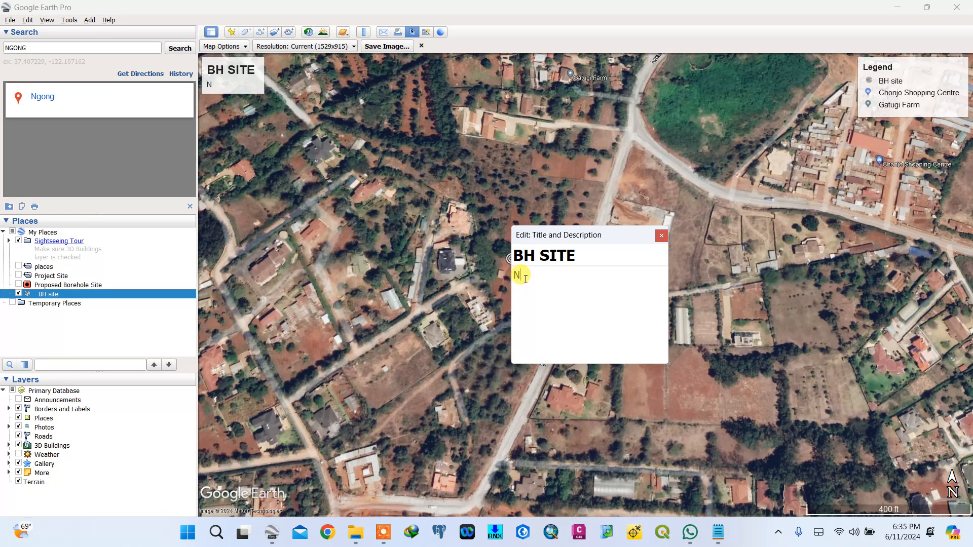
{"action": "type", "text": "N"}
{"action": "key", "text": "Return"}
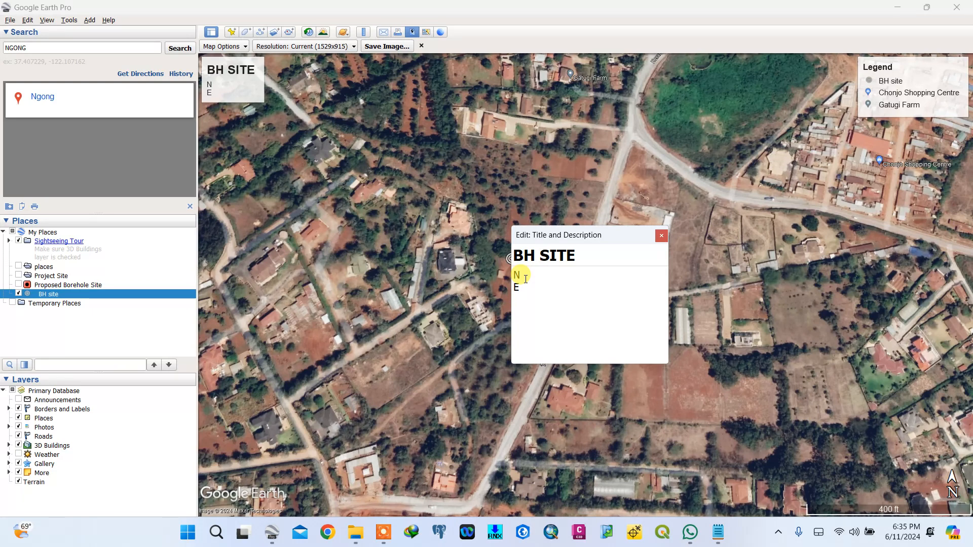
{"action": "key", "text": "Return"}
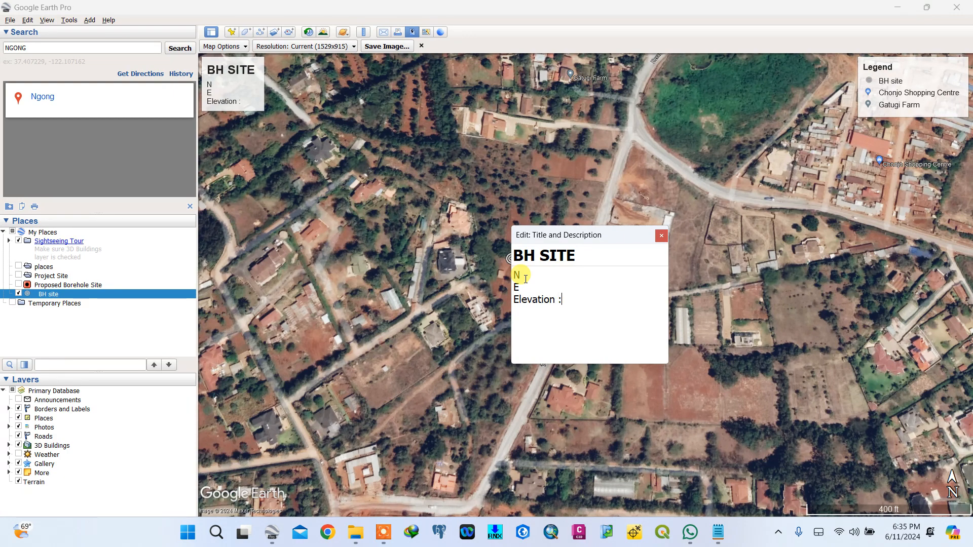
{"action": "left_click", "coordinate": [522, 276]}
- Select the latitude value -1.319915 in the coordinate note and return to the map
{"action": "left_click", "coordinate": [718, 532]}
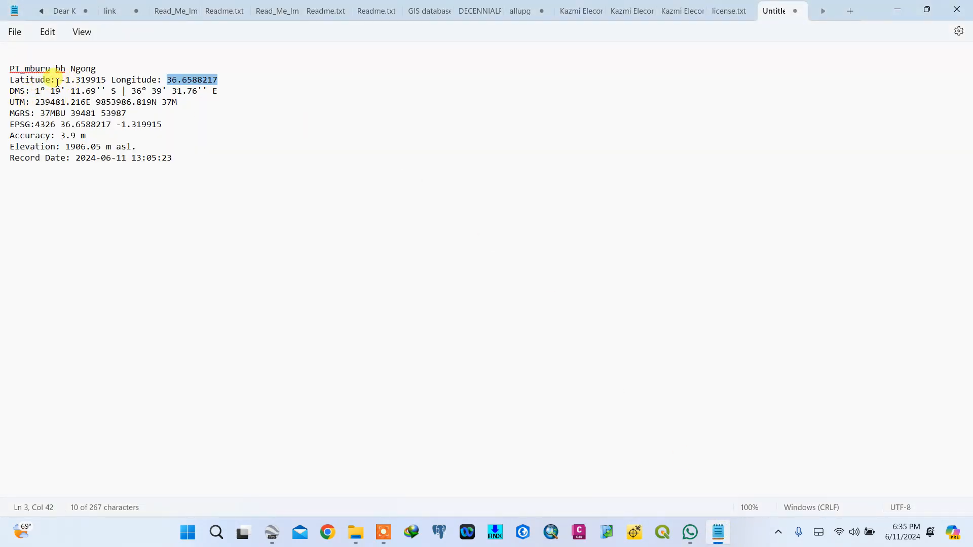
{"action": "left_click_drag", "start_coordinate": [60, 81], "coordinate": [108, 81]}
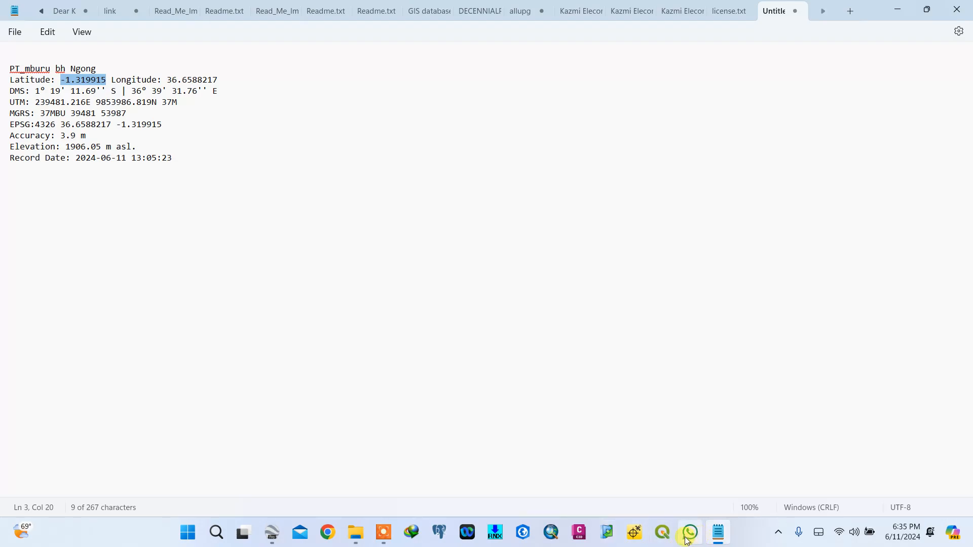
{"action": "left_click", "coordinate": [272, 532]}
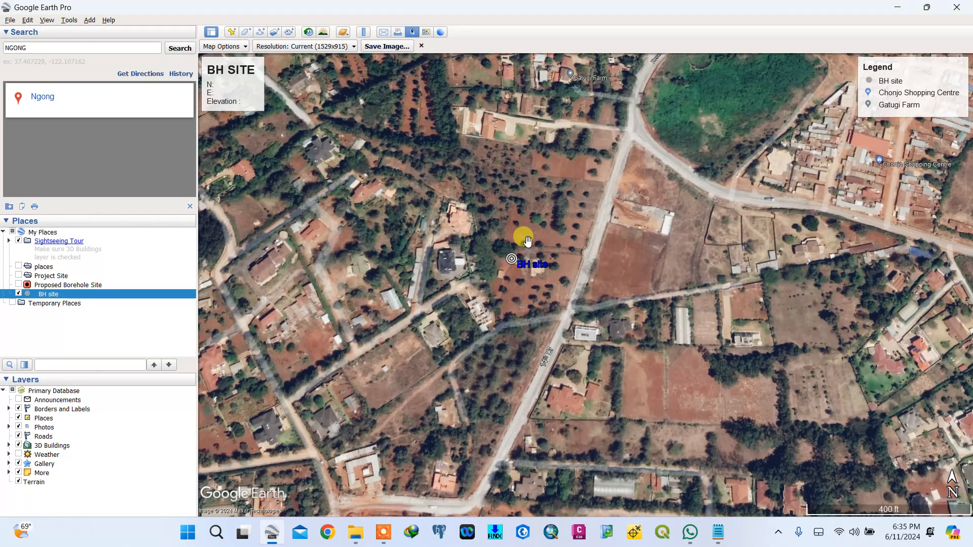
- Copy the BH site placemark's latitude value from its properties without changing the placemark
{"action": "left_click", "coordinate": [211, 91]}
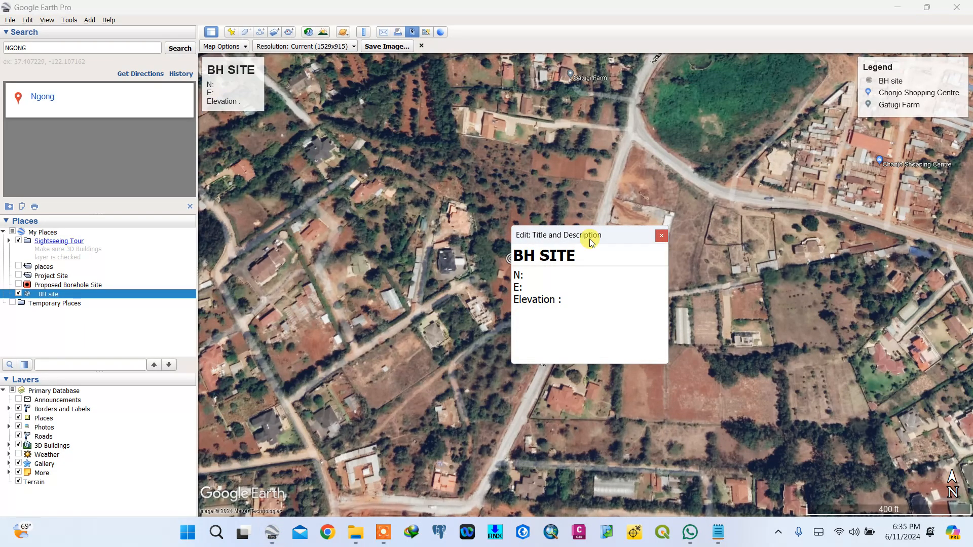
{"action": "left_click", "coordinate": [661, 235]}
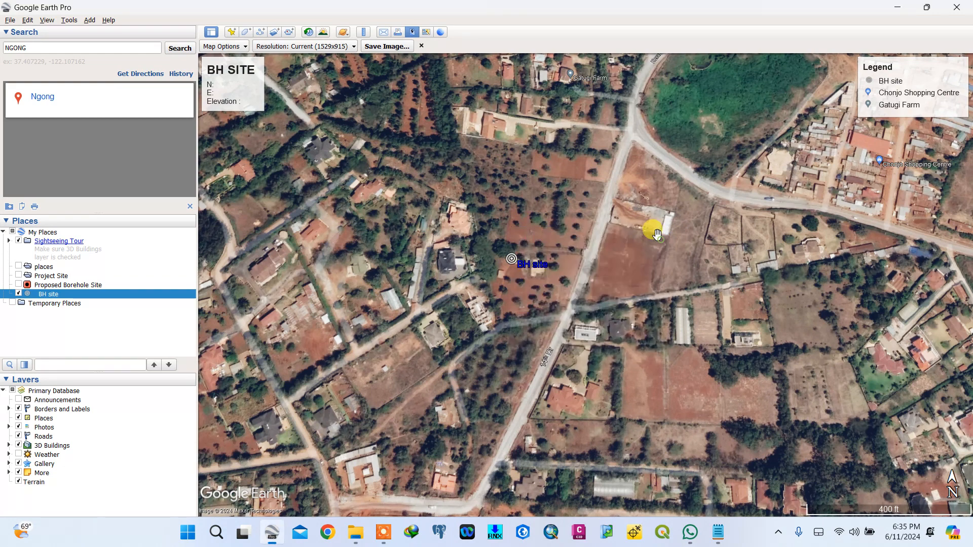
{"action": "right_click", "coordinate": [79, 299]}
{"action": "left_click", "coordinate": [113, 441]}
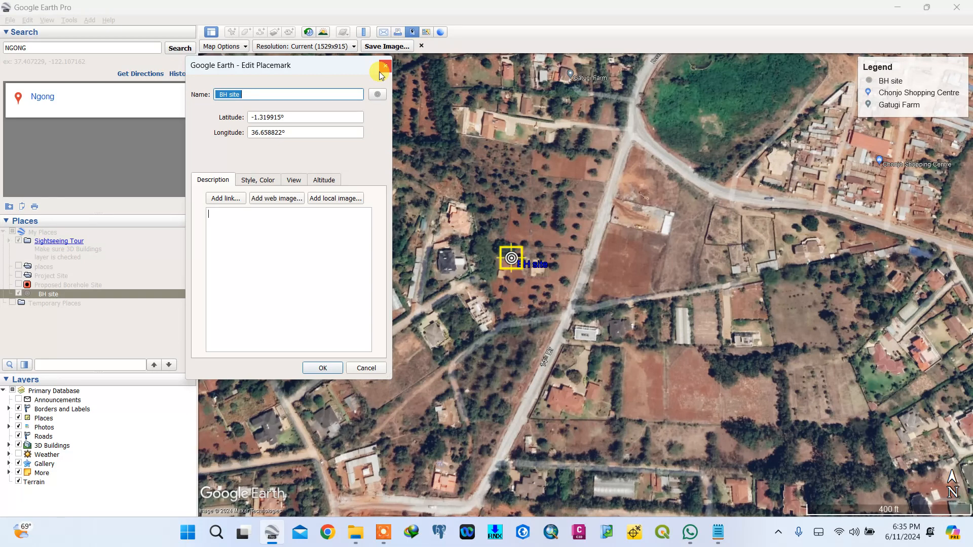
{"action": "left_click", "coordinate": [296, 119]}
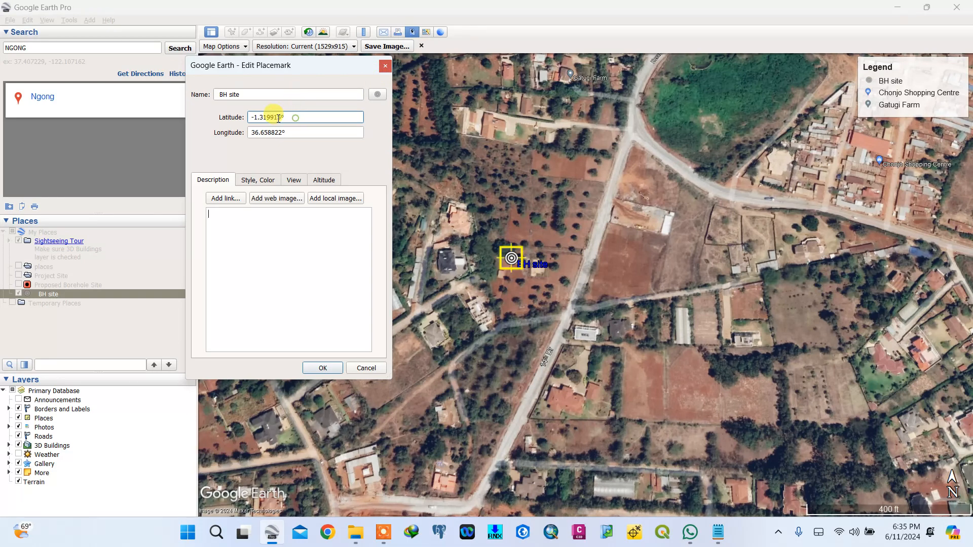
{"action": "left_click_drag", "start_coordinate": [295, 117], "coordinate": [243, 118]}
{"action": "right_click", "coordinate": [263, 117]}
{"action": "left_click", "coordinate": [293, 159]}
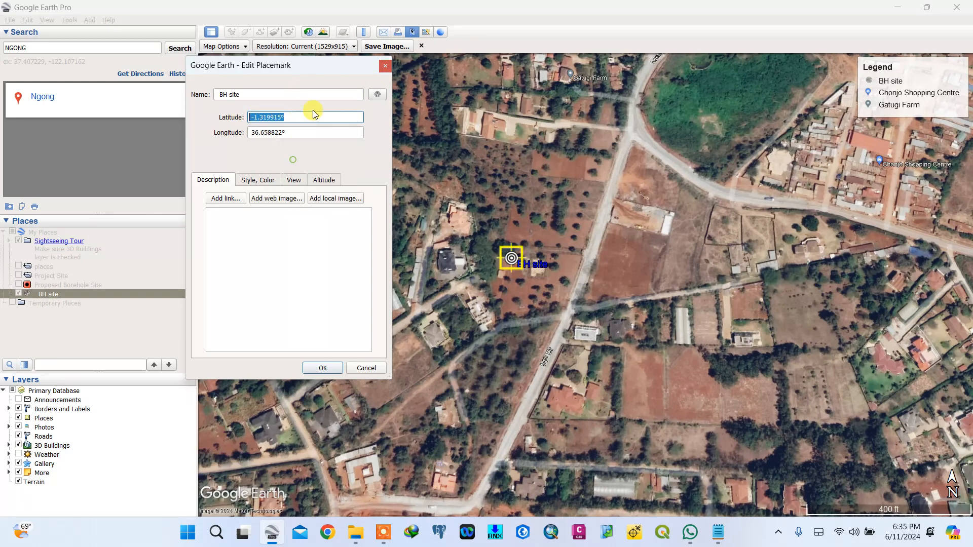
{"action": "left_click", "coordinate": [385, 66]}
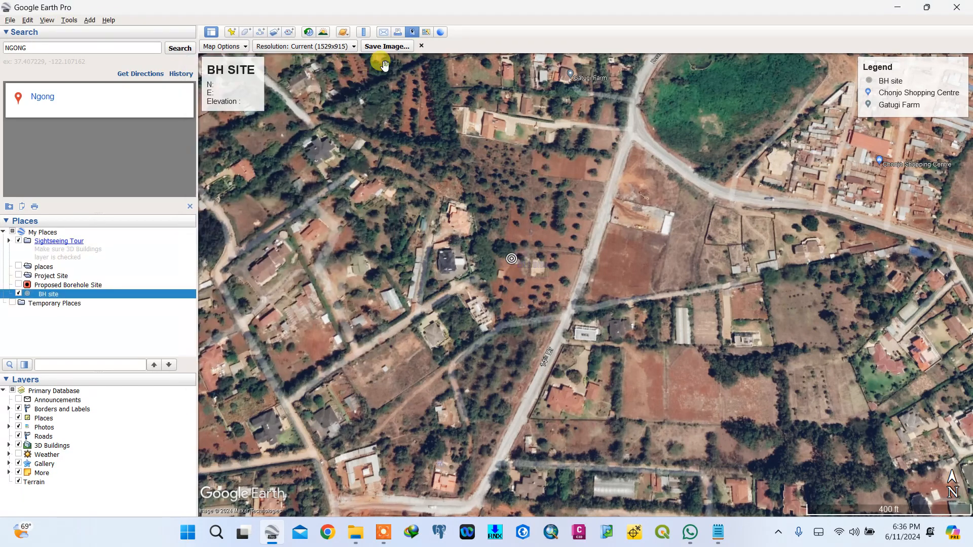
- Paste the copied latitude after N: in the map description
{"action": "left_click", "coordinate": [222, 87]}
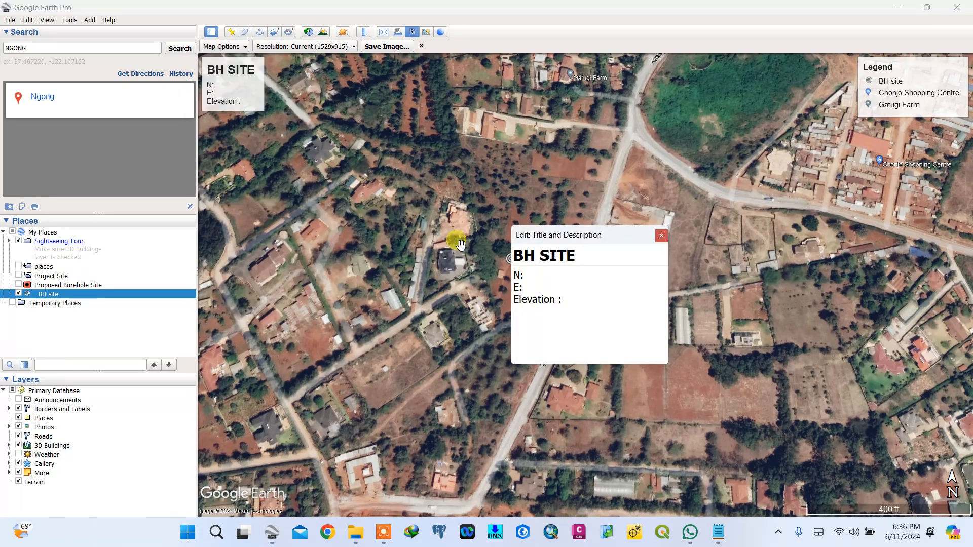
{"action": "left_click", "coordinate": [528, 281]}
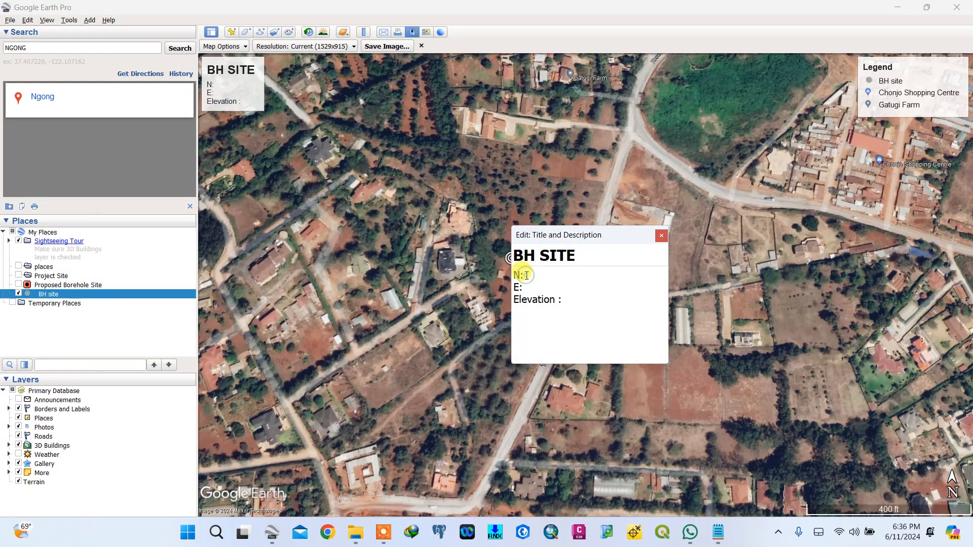
{"action": "right_click", "coordinate": [526, 275]}
{"action": "left_click", "coordinate": [550, 331]}
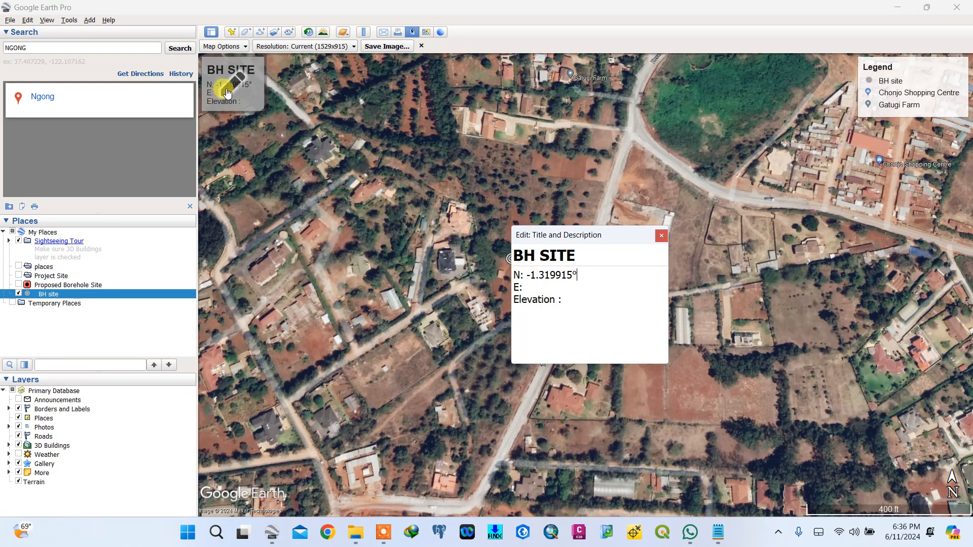
- Relabel the description's first two lines as Lat: and Long:
{"action": "left_click", "coordinate": [522, 276]}
{"action": "key", "text": "BackSpace"}
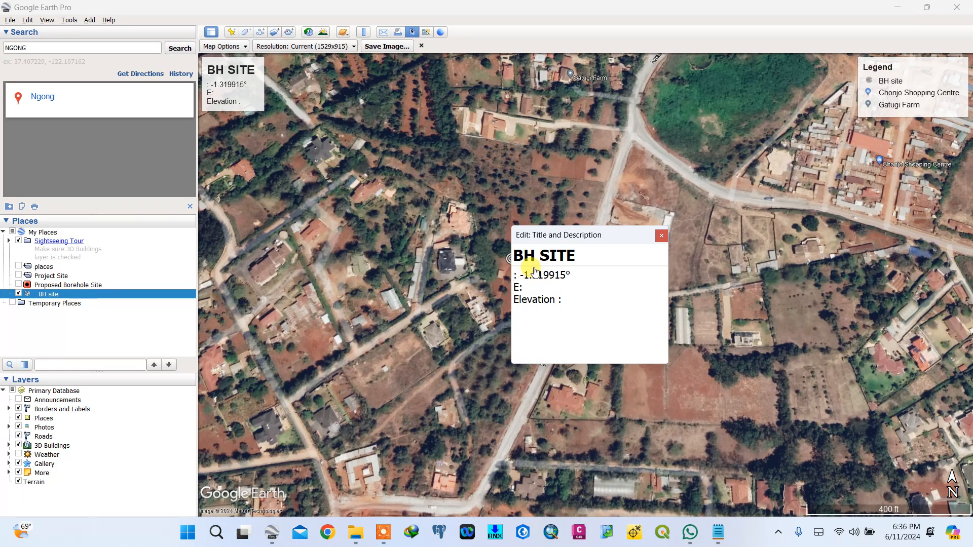
{"action": "left_click", "coordinate": [717, 534]}
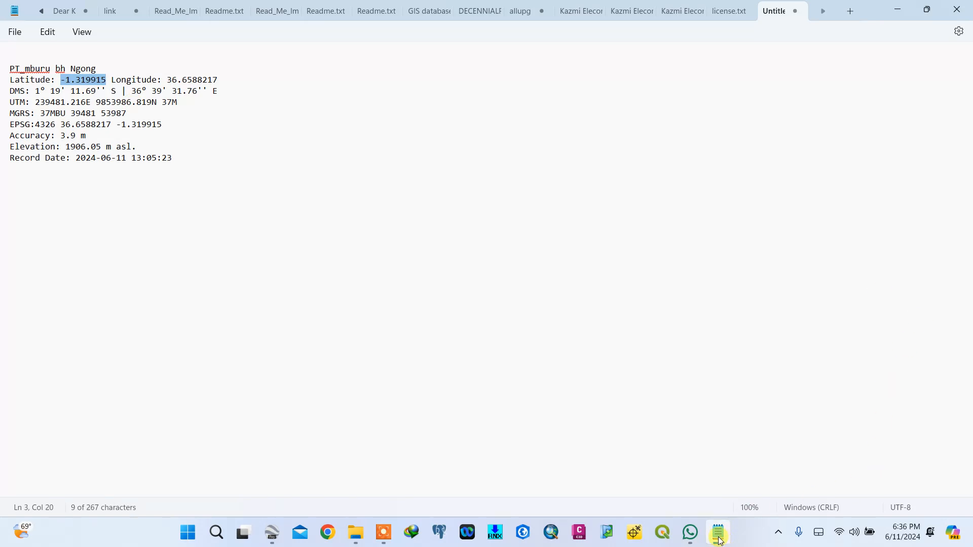
{"action": "left_click", "coordinate": [268, 530]}
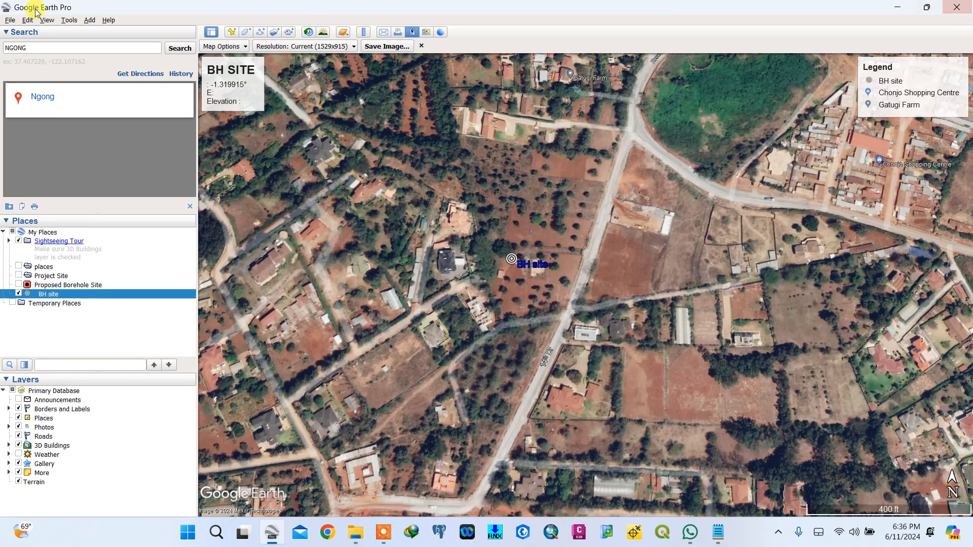
{"action": "left_click", "coordinate": [232, 85]}
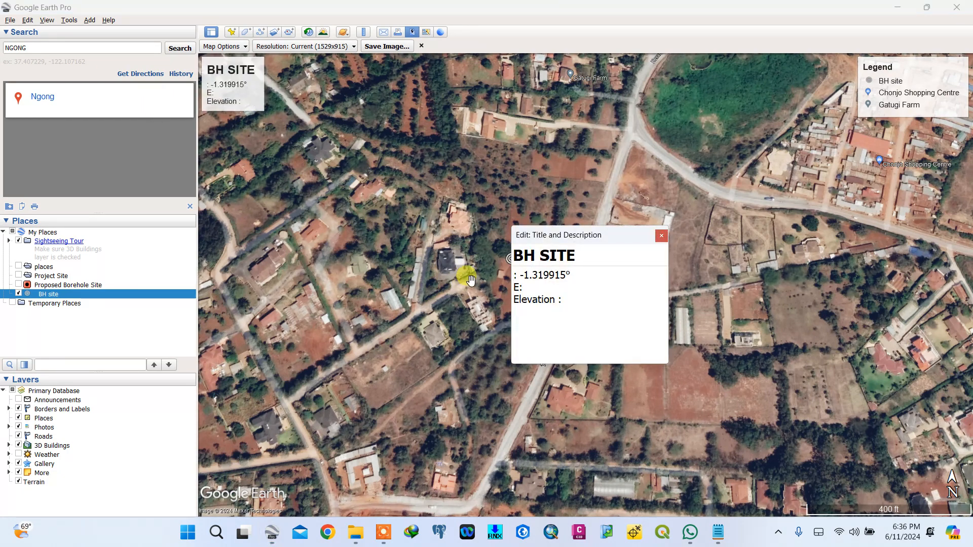
{"action": "type", "text": "Lat"}
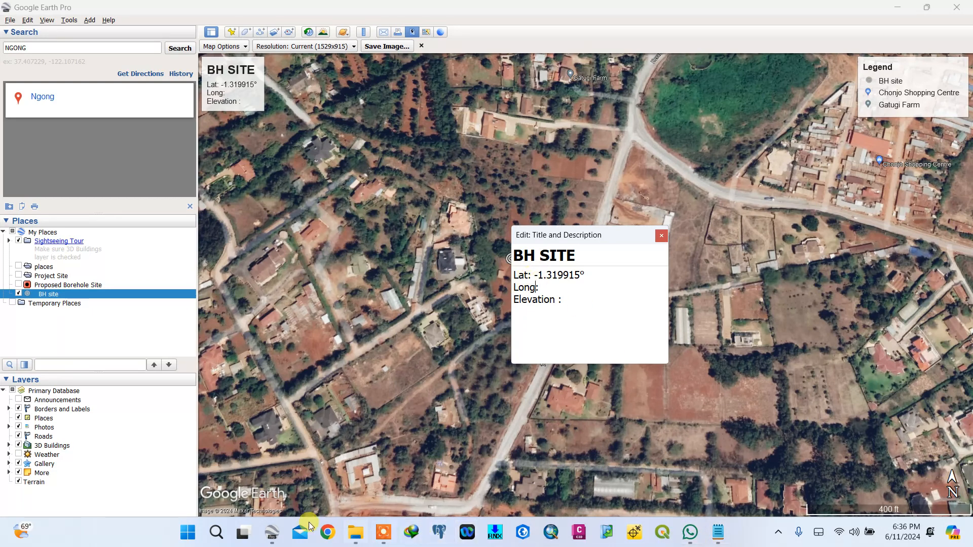
- Copy the longitude value 36.6588217 from the coordinate note
{"action": "left_click", "coordinate": [272, 533]}
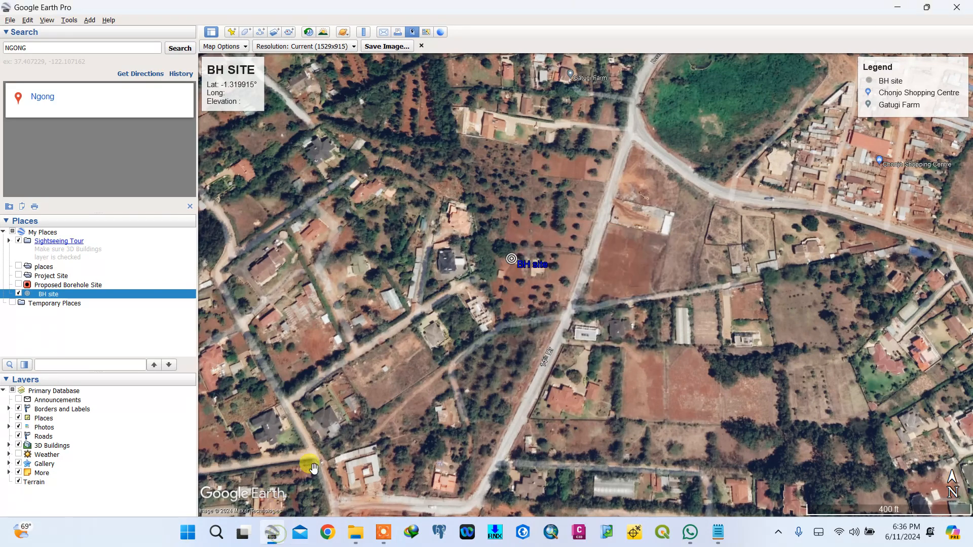
{"action": "left_click", "coordinate": [272, 532]}
{"action": "left_click", "coordinate": [272, 532]}
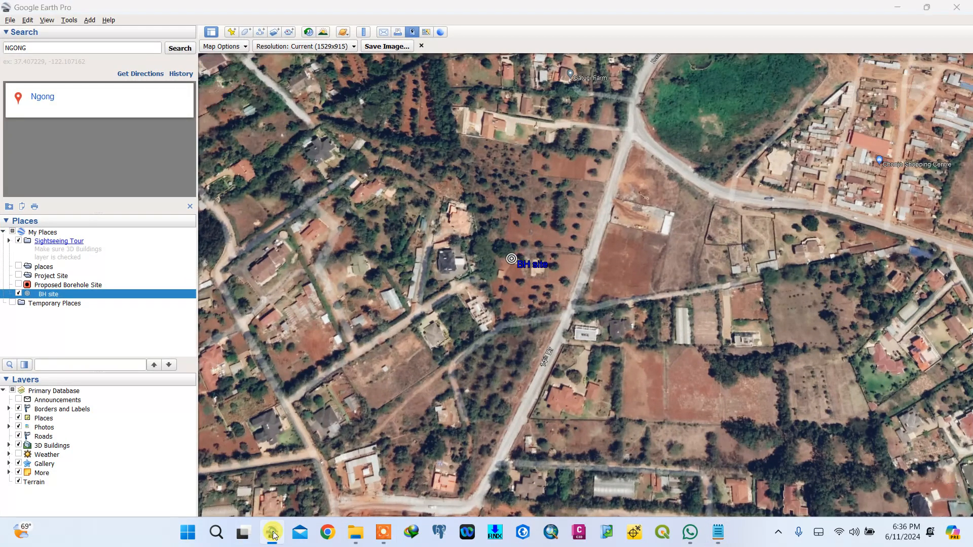
{"action": "left_click", "coordinate": [272, 533]}
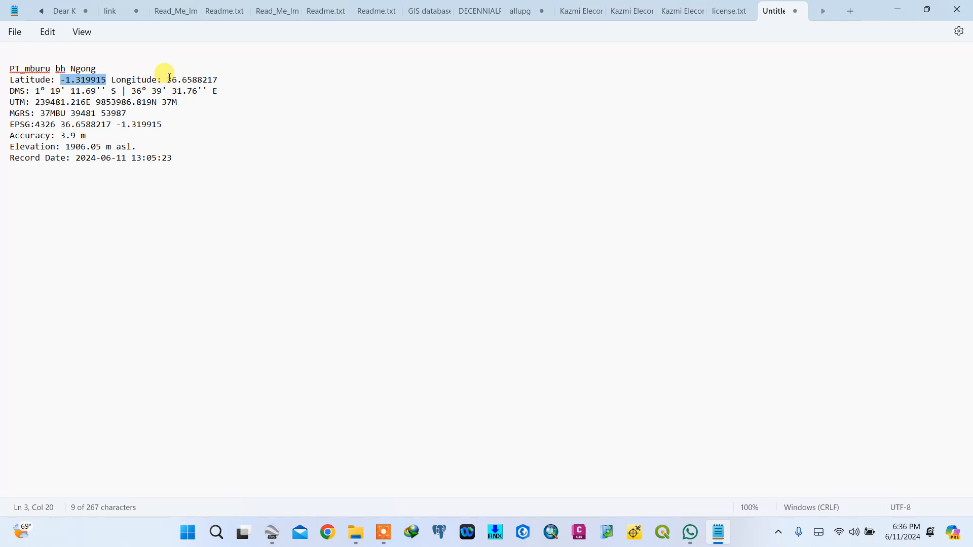
{"action": "left_click_drag", "start_coordinate": [168, 79], "coordinate": [223, 79]}
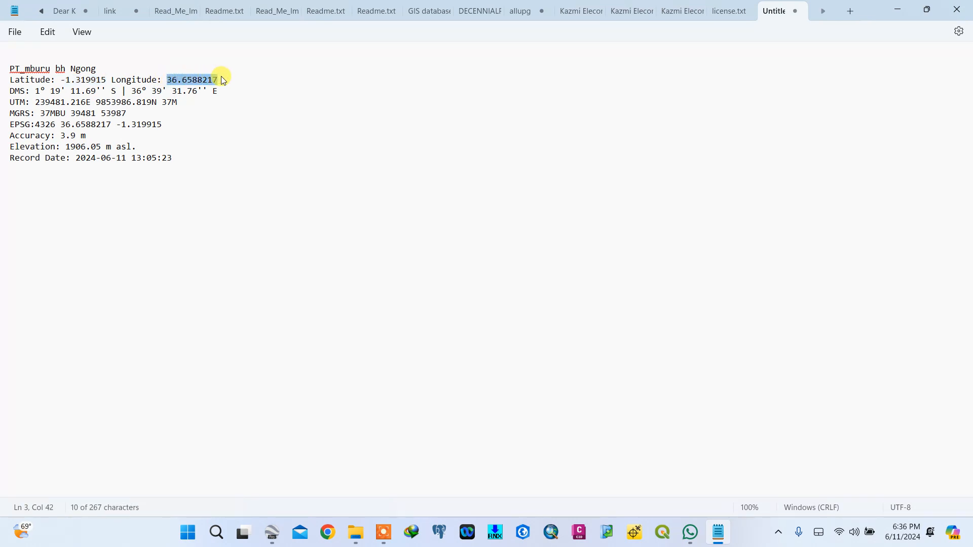
{"action": "right_click", "coordinate": [205, 83]}
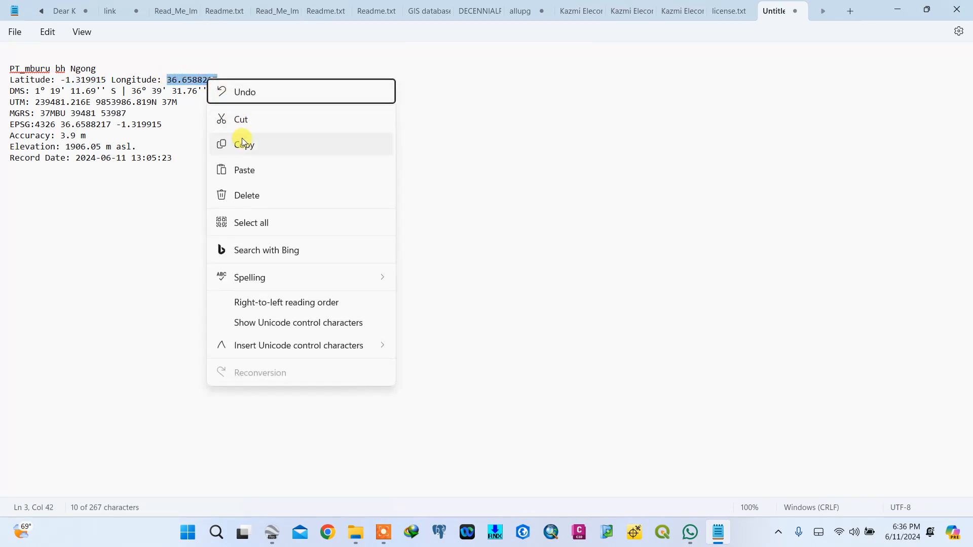
{"action": "left_click", "coordinate": [254, 146]}
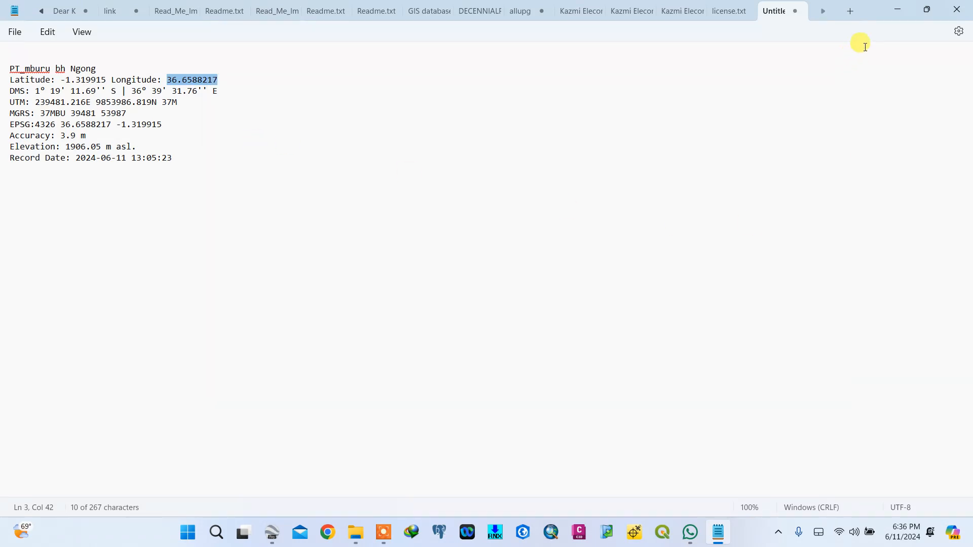
- Paste the longitude after Long: and add a space after the Lat: and Long: labels
{"action": "left_click", "coordinate": [900, 10]}
{"action": "left_click", "coordinate": [547, 289]}
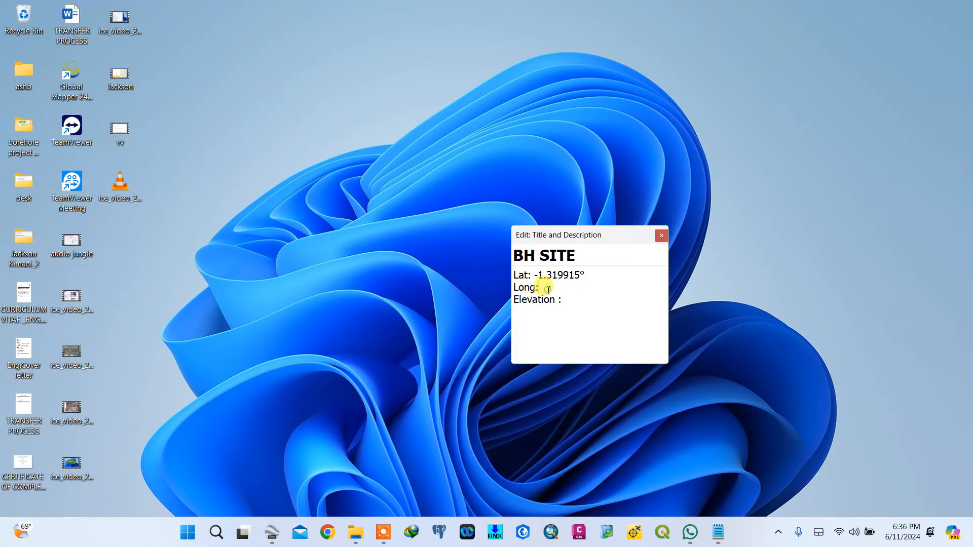
{"action": "right_click", "coordinate": [547, 293]}
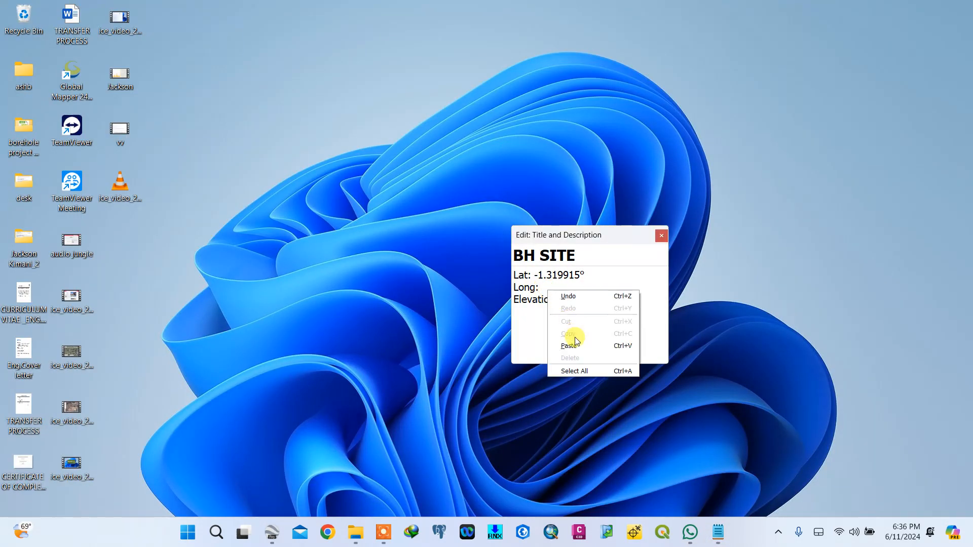
{"action": "left_click", "coordinate": [570, 337]}
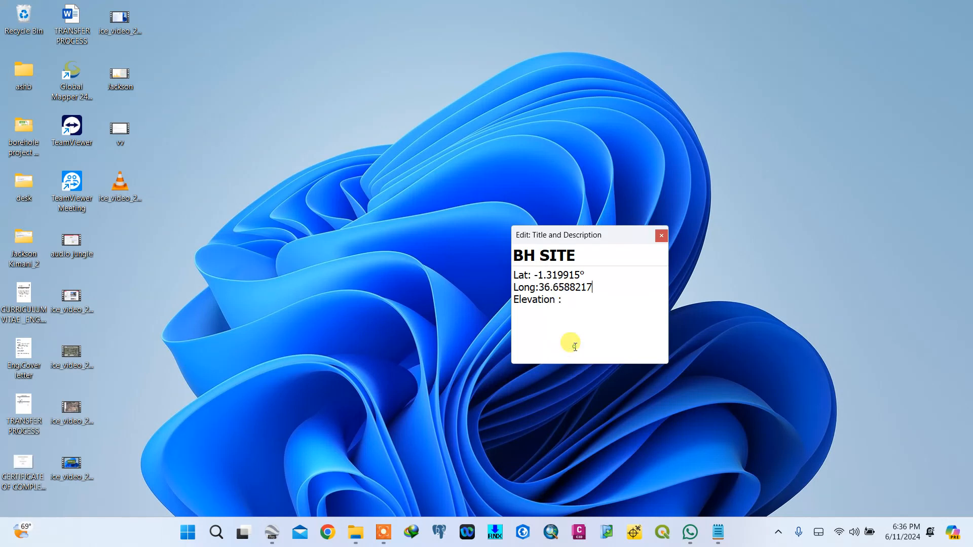
{"action": "left_click", "coordinate": [535, 274]}
{"action": "type", "text": "-"}
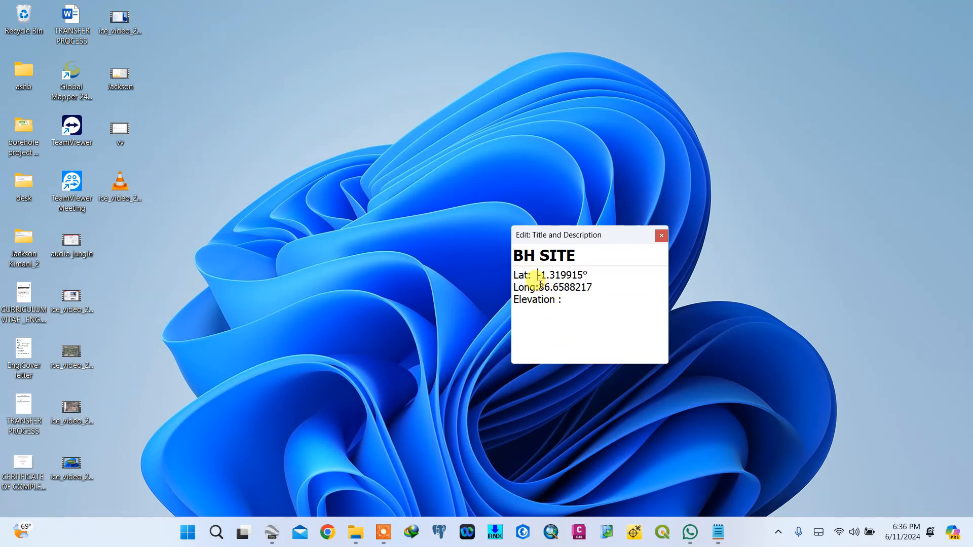
{"action": "left_click", "coordinate": [539, 287]}
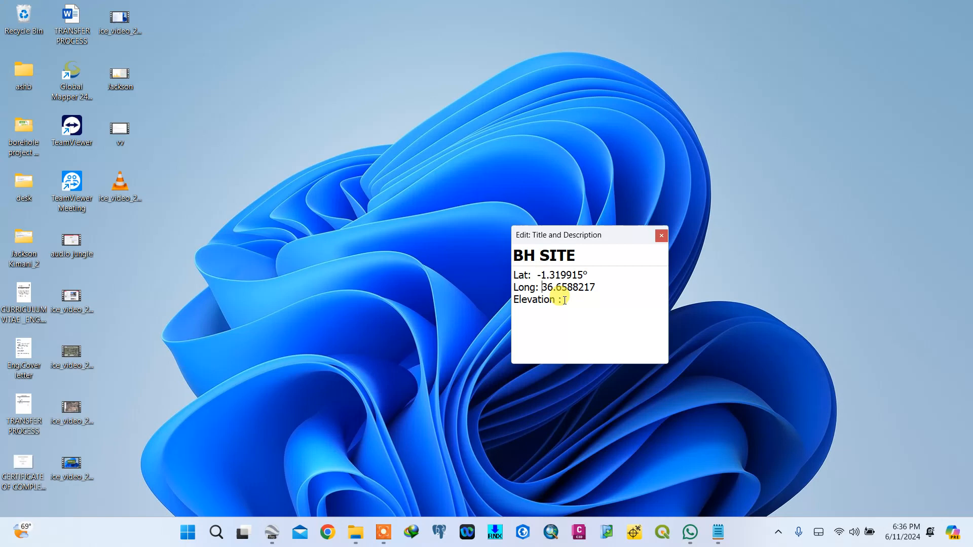
- Copy the elevation text 1906.05 m asl. from the coordinate note
{"action": "left_click", "coordinate": [718, 532]}
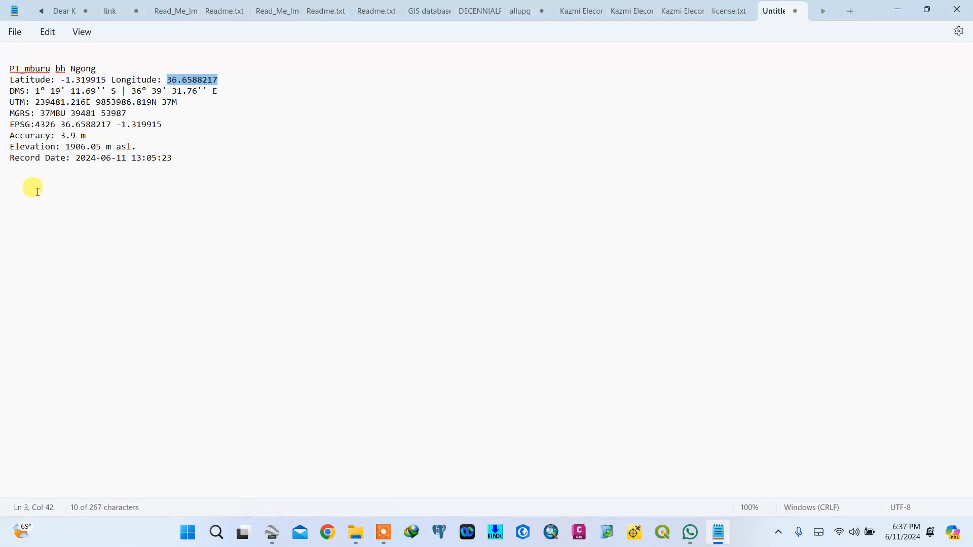
{"action": "left_click_drag", "start_coordinate": [66, 147], "coordinate": [97, 148]}
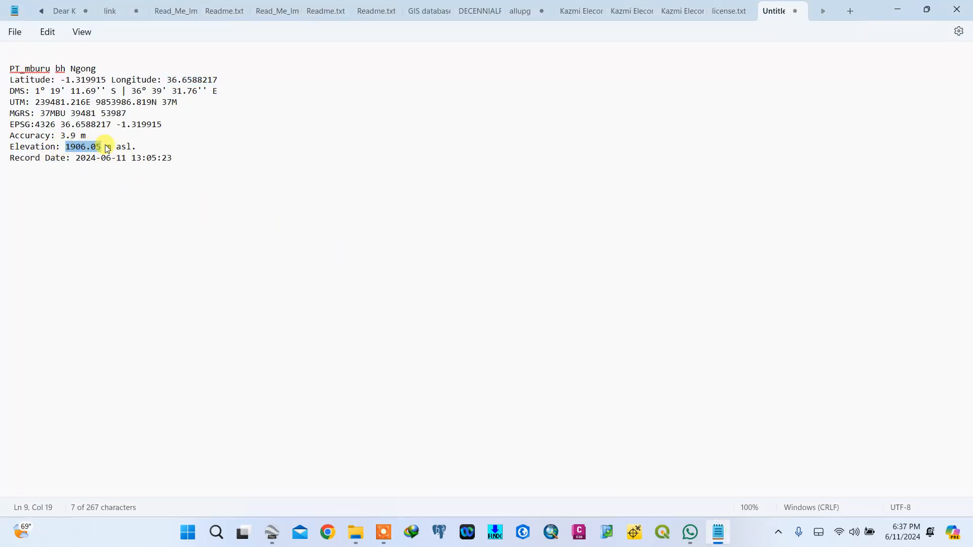
{"action": "right_click", "coordinate": [88, 151]}
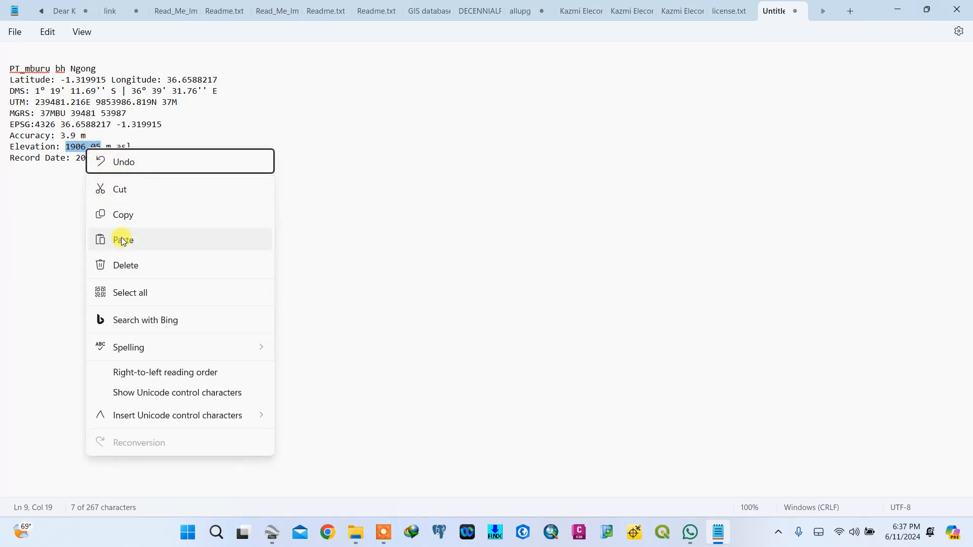
{"action": "left_click", "coordinate": [128, 213]}
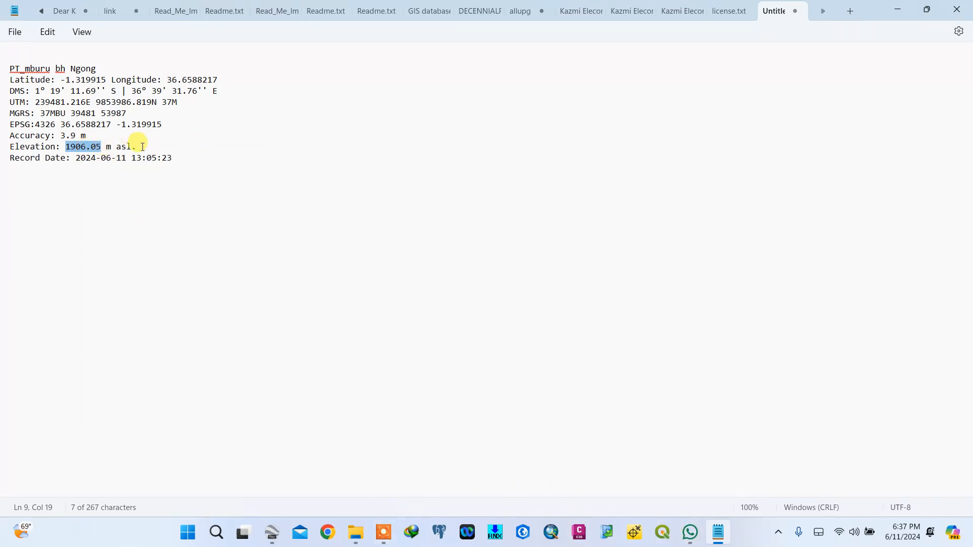
{"action": "left_click_drag", "start_coordinate": [138, 146], "coordinate": [71, 150]}
{"action": "right_click", "coordinate": [81, 150]}
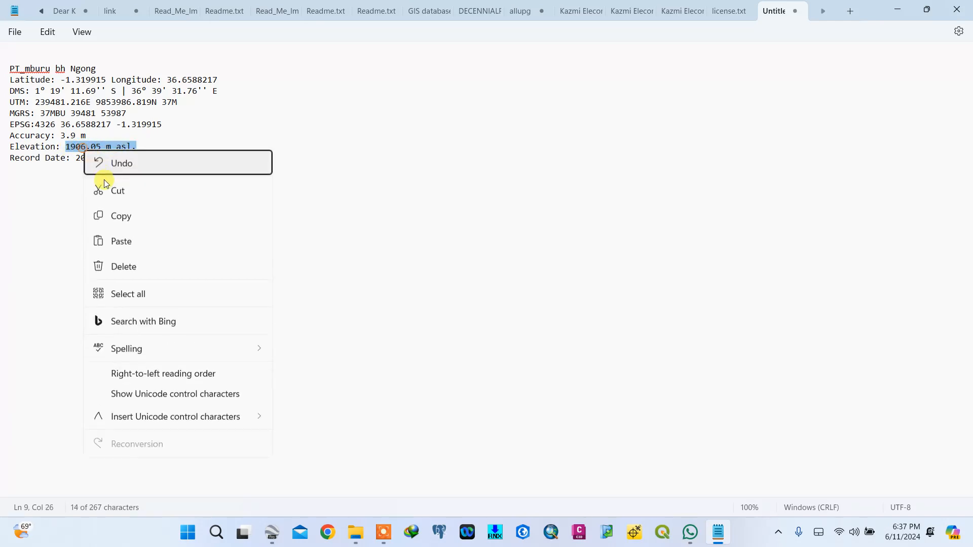
{"action": "left_click", "coordinate": [119, 217]}
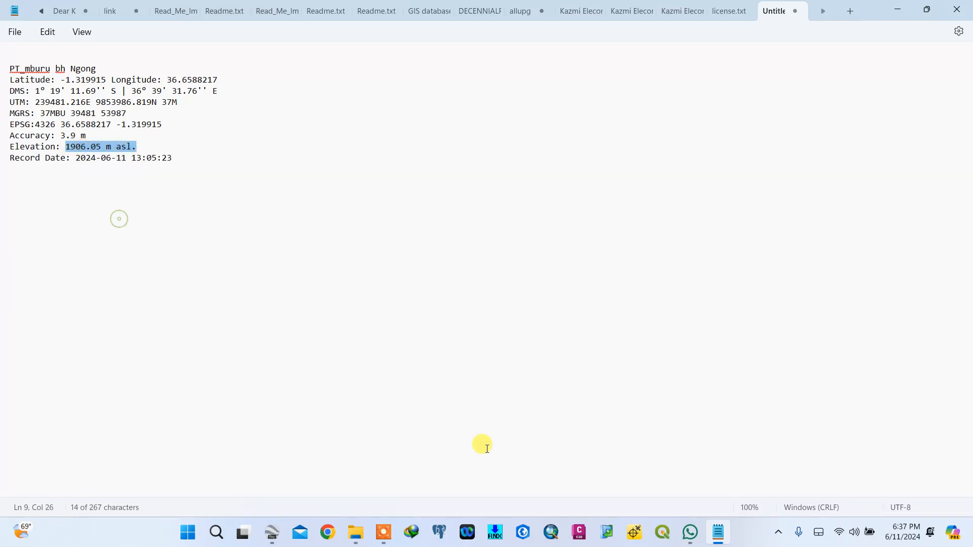
- Paste the elevation after Elevation : in the map description and close the editor
{"action": "left_click", "coordinate": [272, 532]}
{"action": "left_click", "coordinate": [235, 105]}
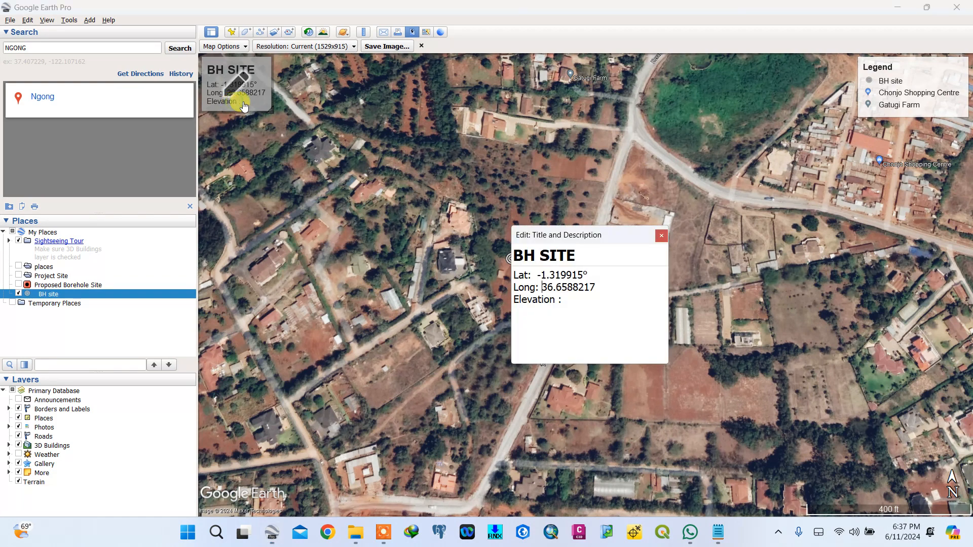
{"action": "right_click", "coordinate": [568, 304]}
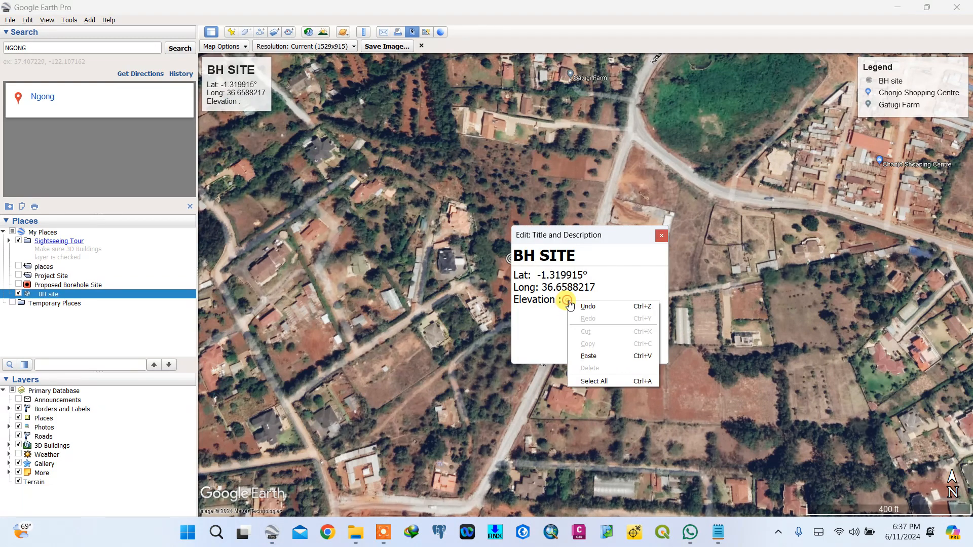
{"action": "left_click", "coordinate": [588, 350]}
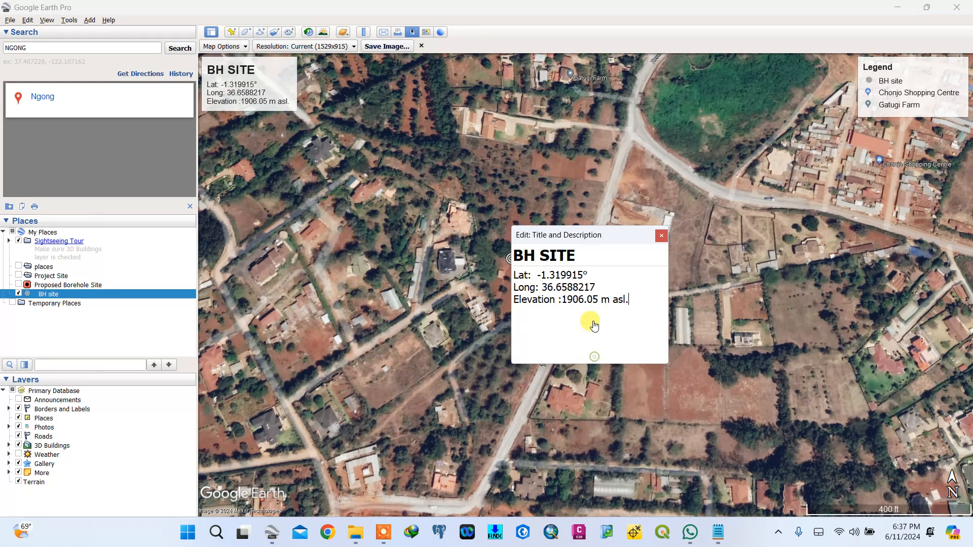
{"action": "left_click", "coordinate": [661, 238]}
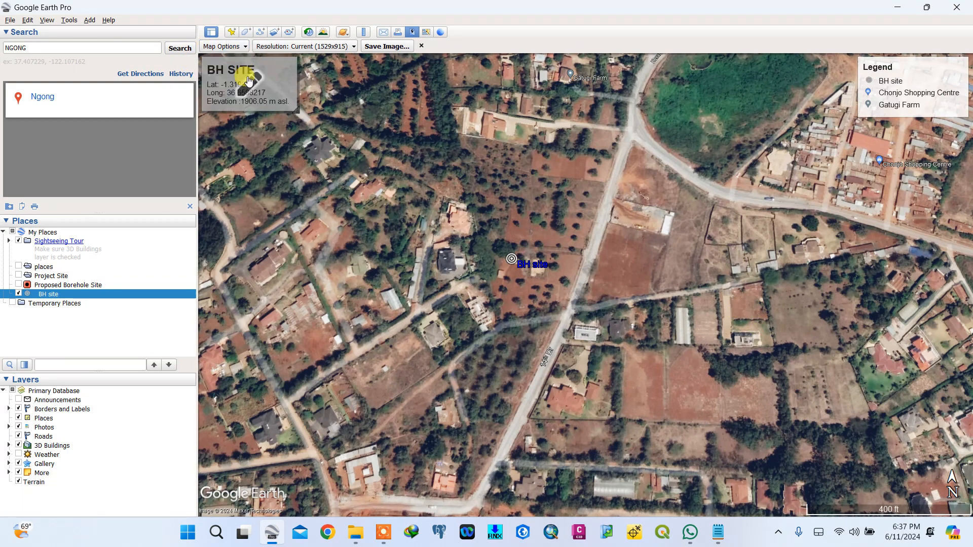
- Save the map view as a JPEG image named "Sat image" in the borehole project in ngong folder
{"action": "left_click", "coordinate": [387, 46]}
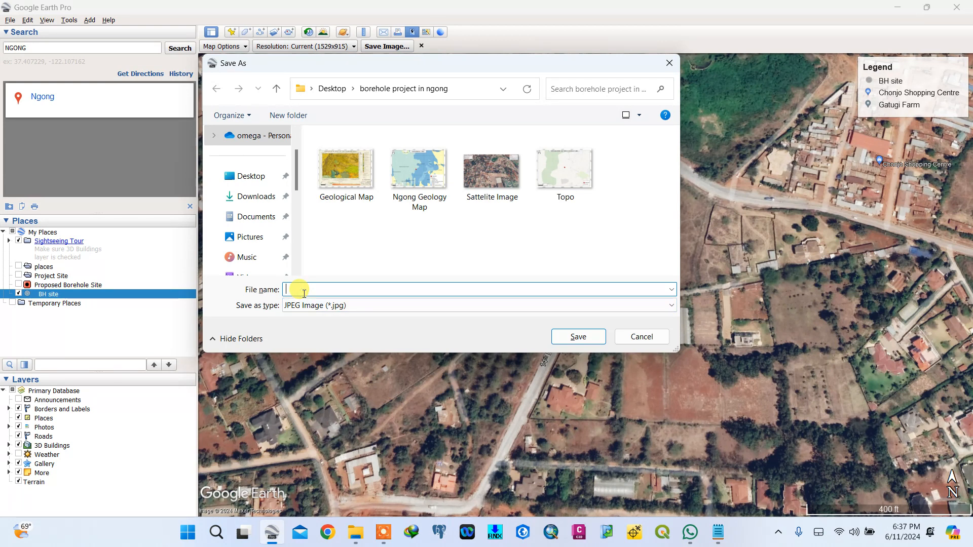
{"action": "type", "text": "Sat"}
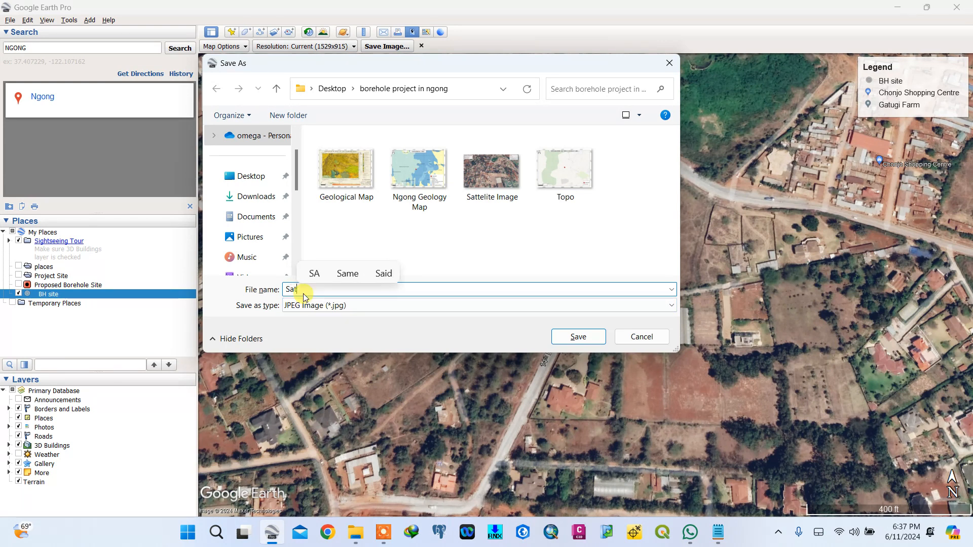
{"action": "type", "text": "a"}
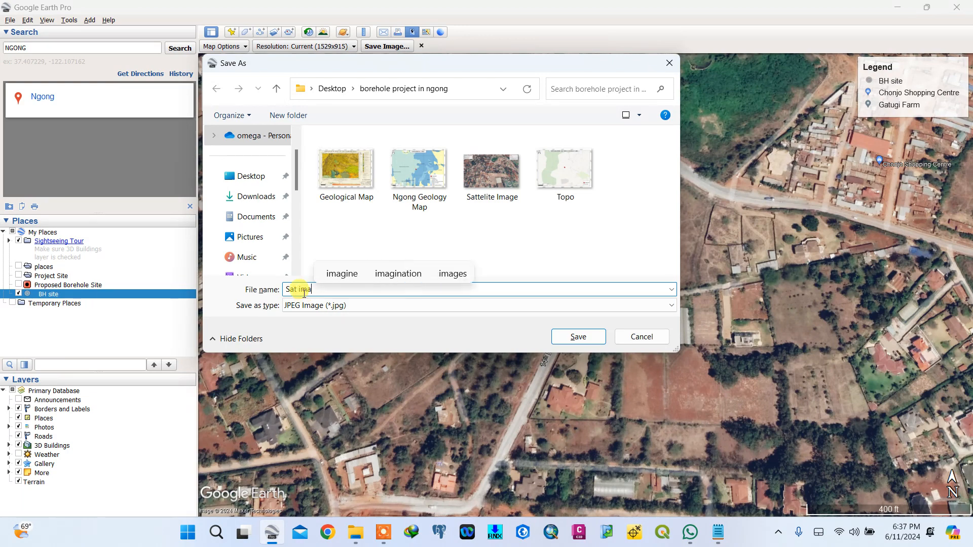
{"action": "type", "text": "ge"}
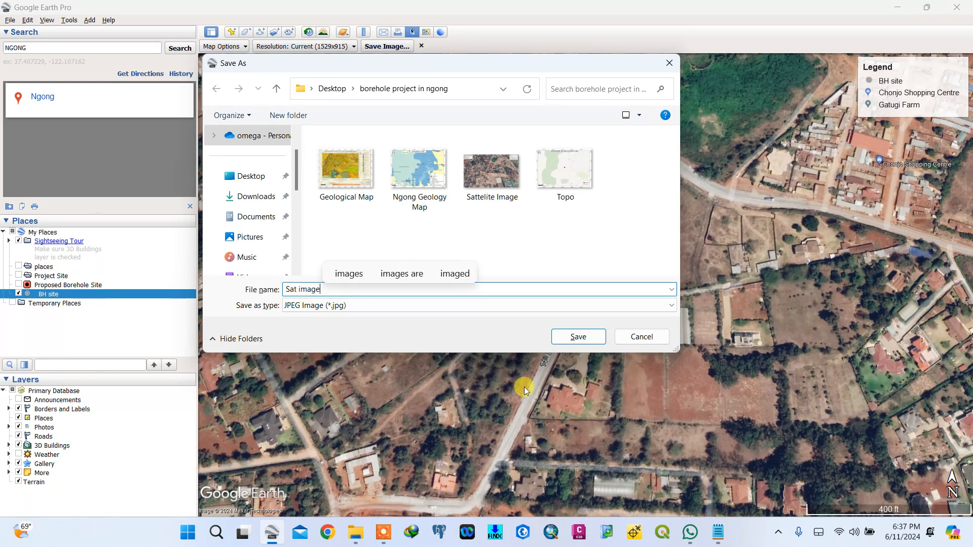
{"action": "left_click", "coordinate": [571, 340]}
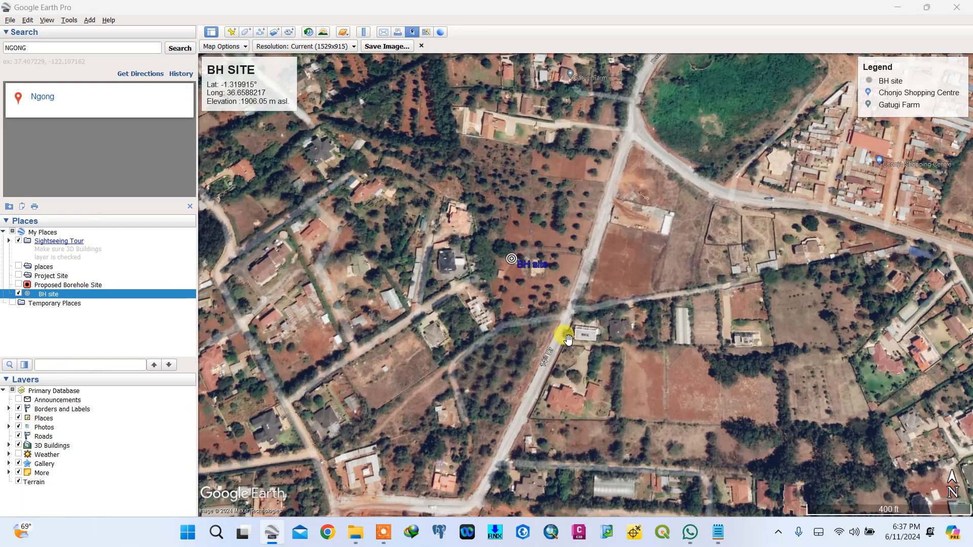
- Open the saved Sat image from the Desktop's borehole project in ngong folder to inspect it
{"action": "left_click", "coordinate": [357, 533]}
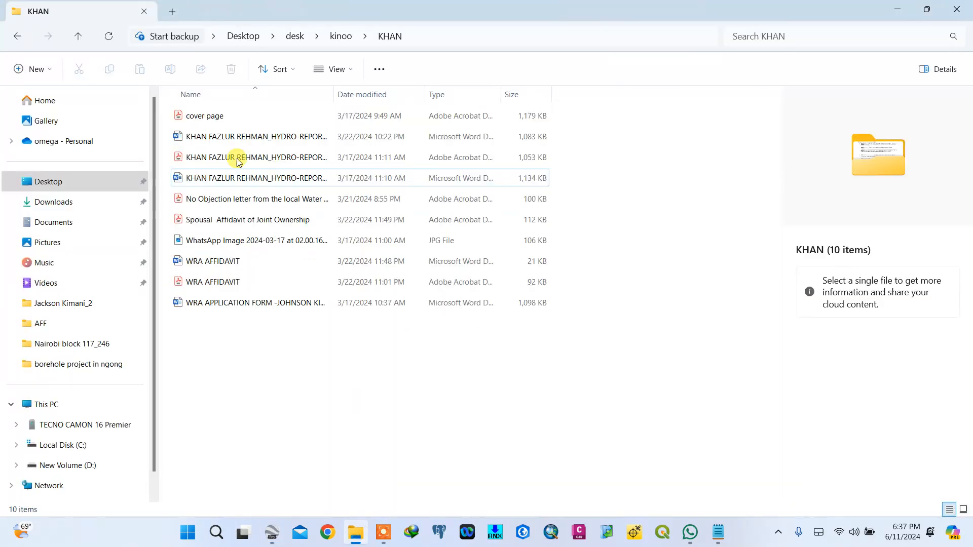
{"action": "left_click", "coordinate": [53, 192]}
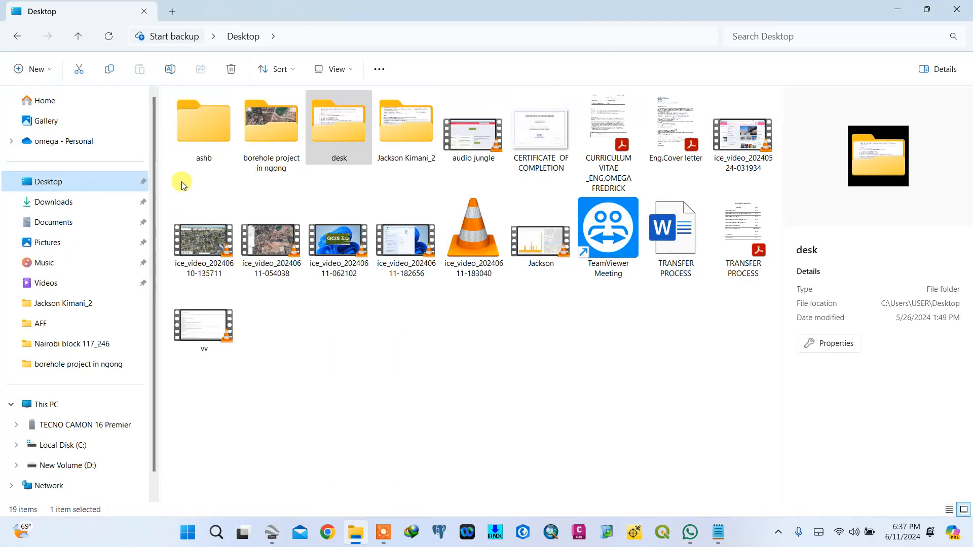
{"action": "double_click", "coordinate": [259, 130]}
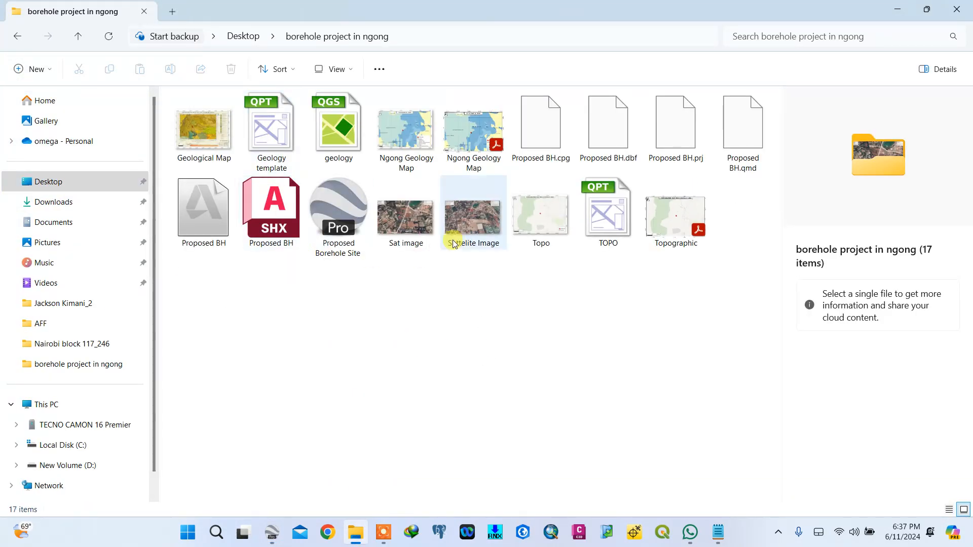
{"action": "left_click", "coordinate": [403, 231]}
{"action": "double_click", "coordinate": [404, 231]}
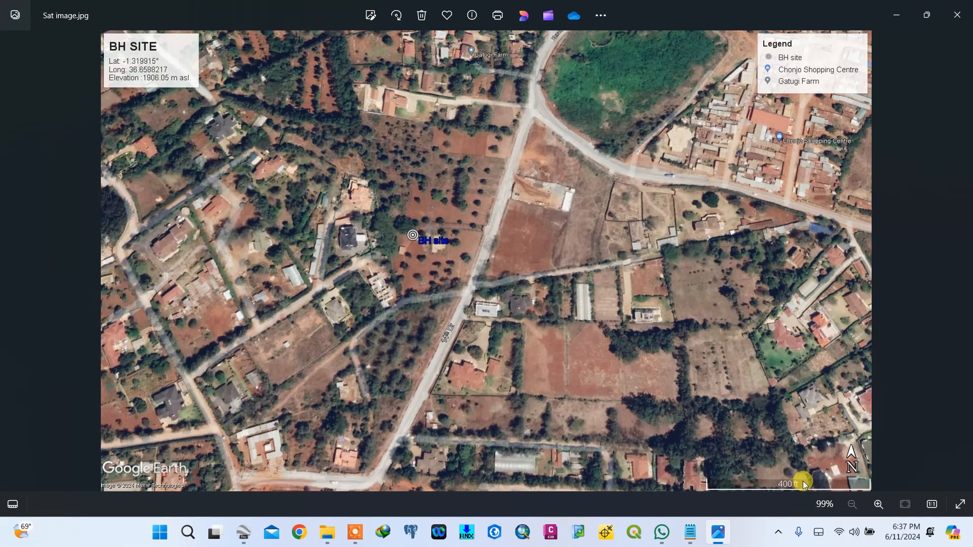
{"action": "mouse_move", "coordinate": [246, 538]}
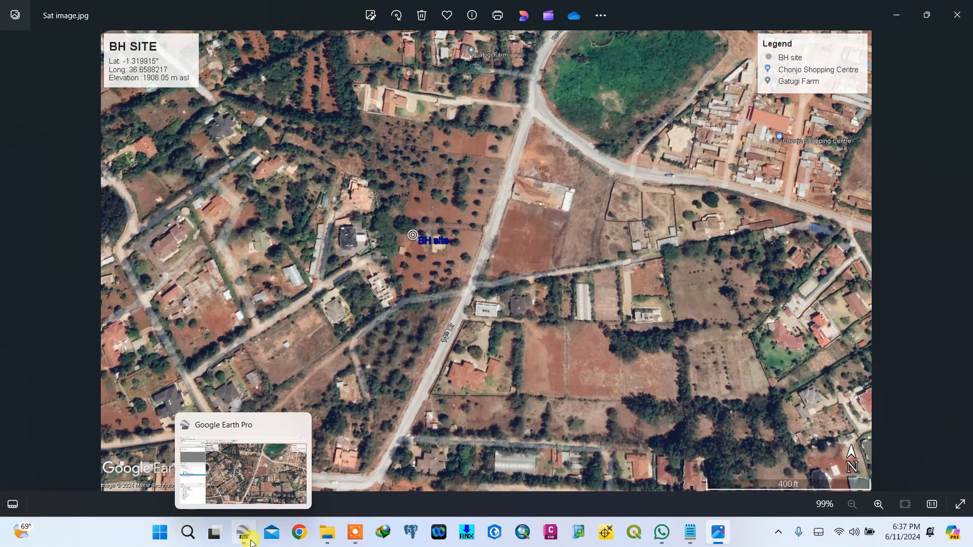
{"action": "mouse_move", "coordinate": [272, 470]}
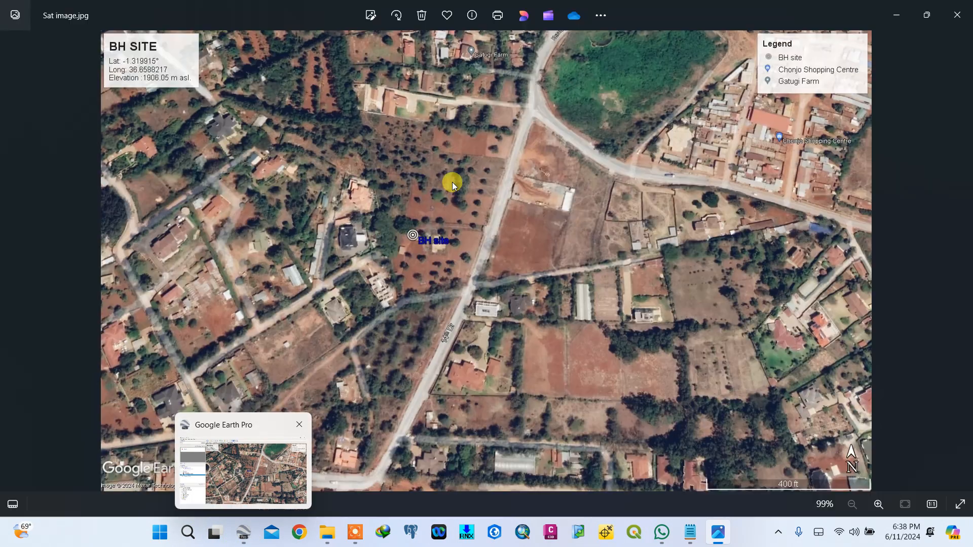